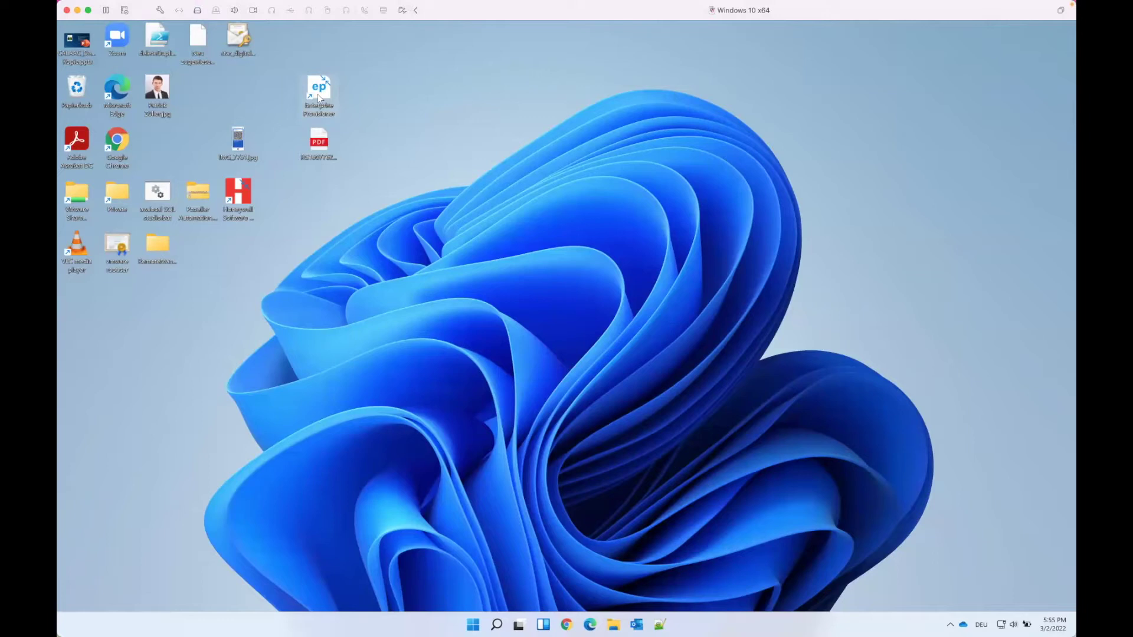
# Launch Honeywell Enterprise Provisioner from its desktop shortcut
pyautogui.doubleClick(318, 94)
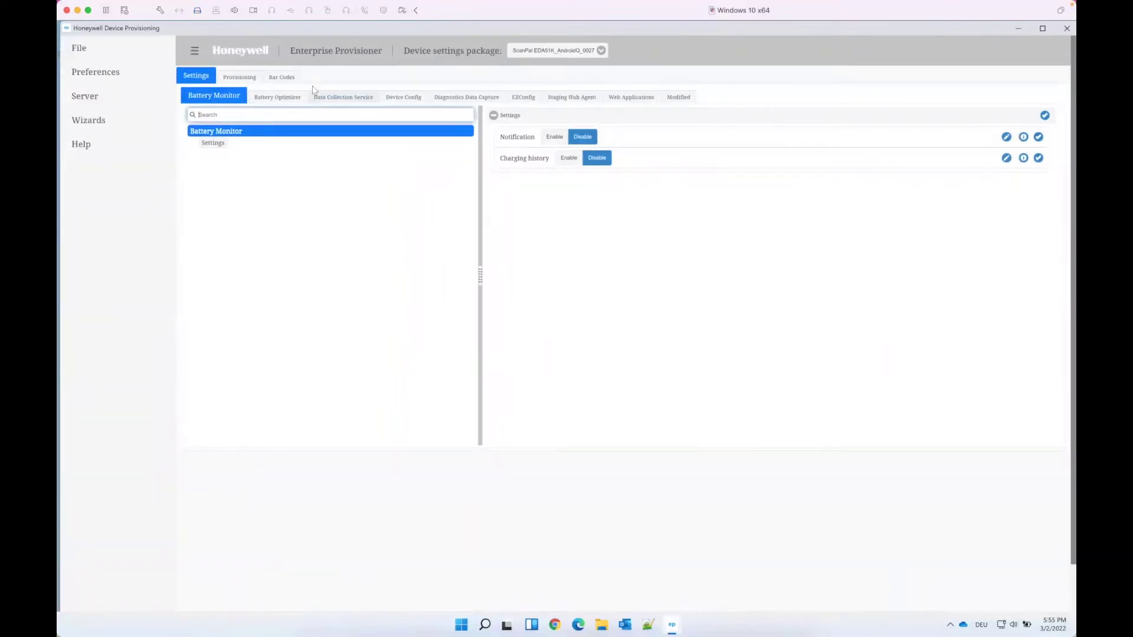
# Load the ScanPal EDA52_218.0x.10.0060 device settings package
pyautogui.click(543, 59)
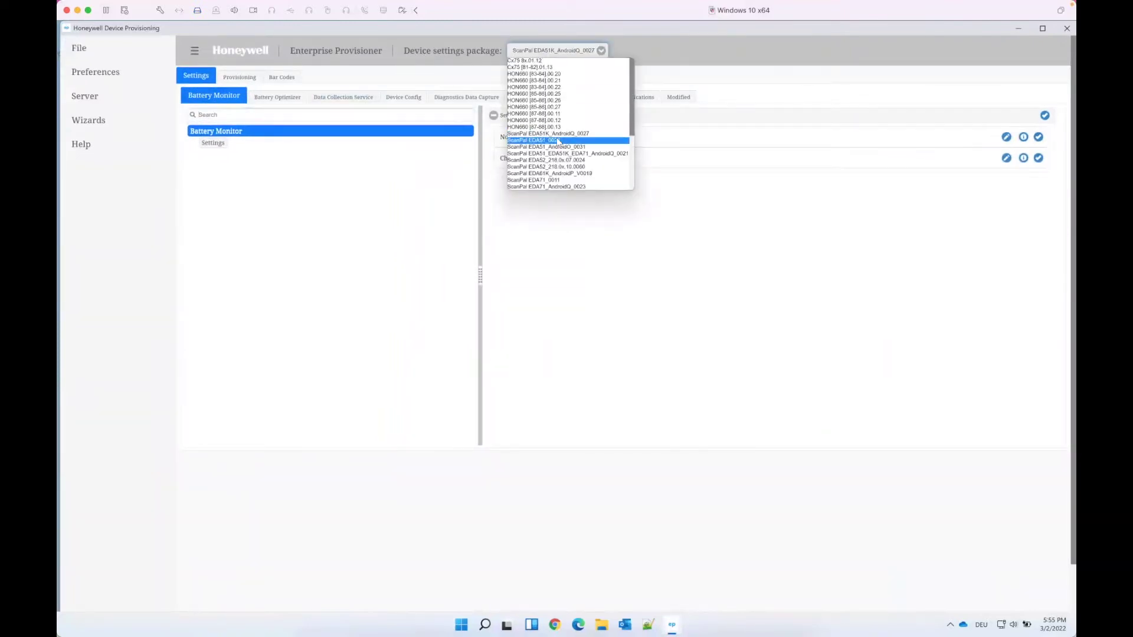
pyautogui.click(570, 167)
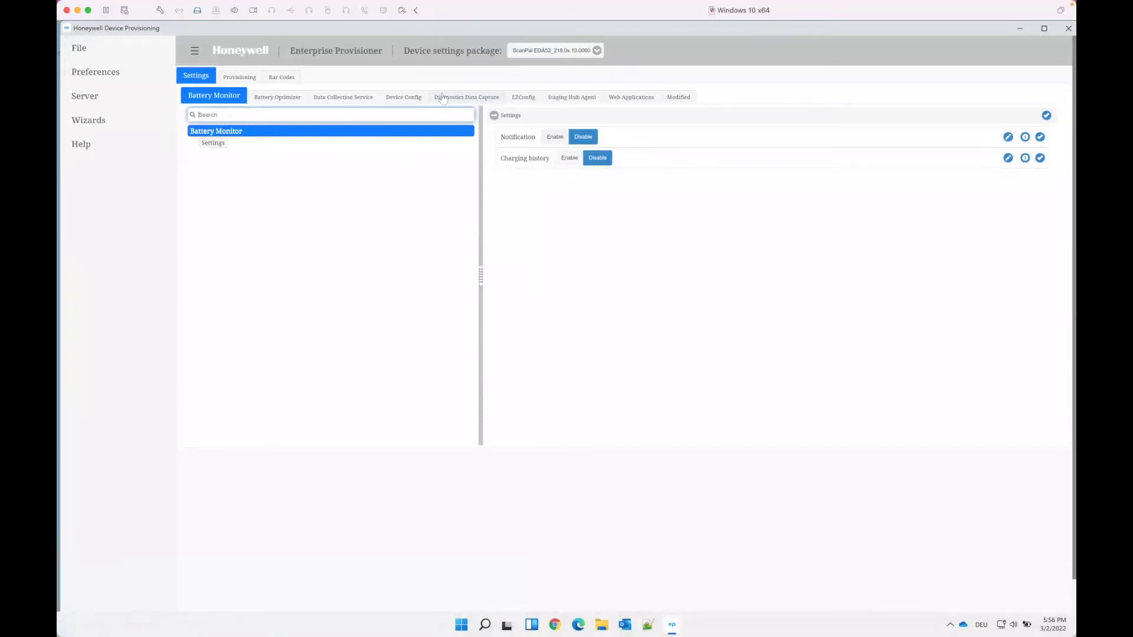
# Open Device Config > Wireless and Networks > WiFi > Supplicant > WiFiProfile1 settings
pyautogui.click(411, 97)
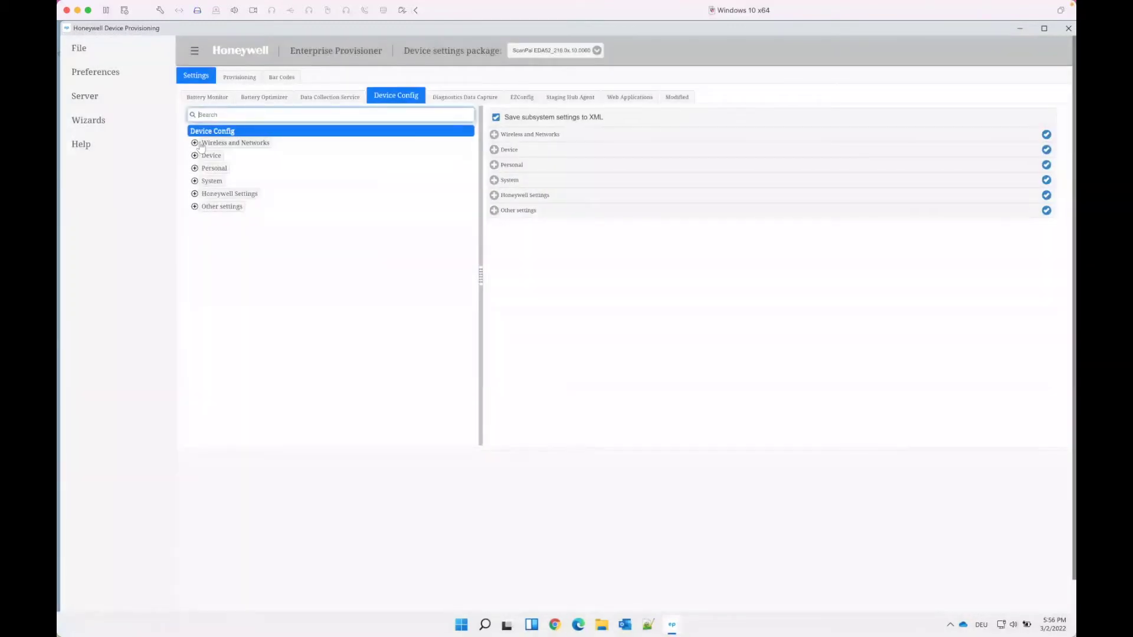
pyautogui.click(199, 145)
pyautogui.click(196, 144)
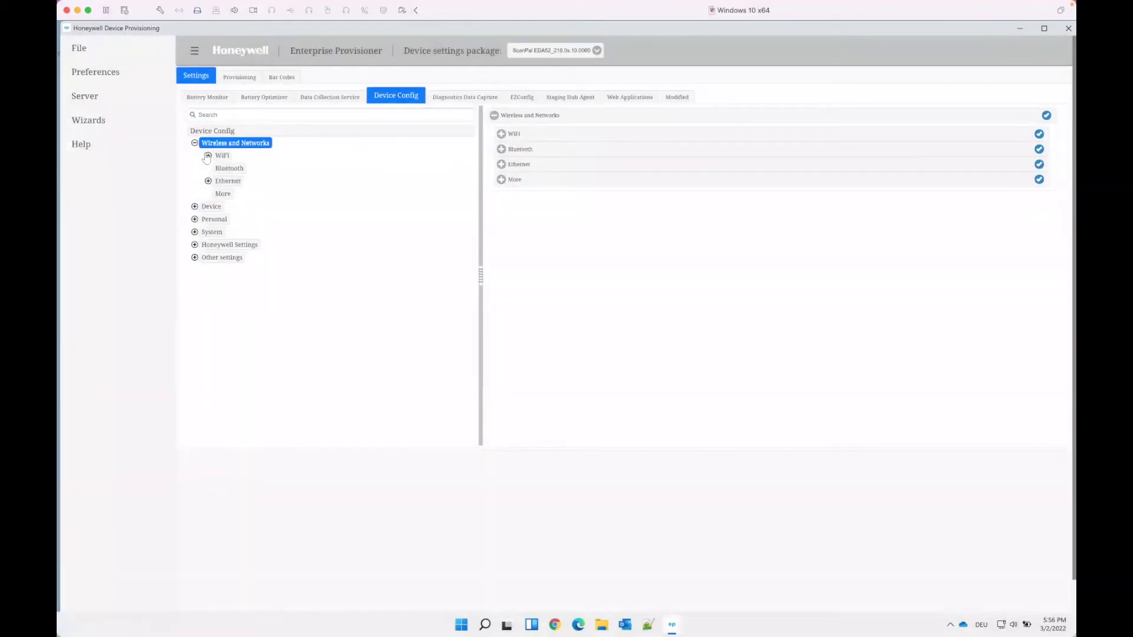
pyautogui.click(208, 156)
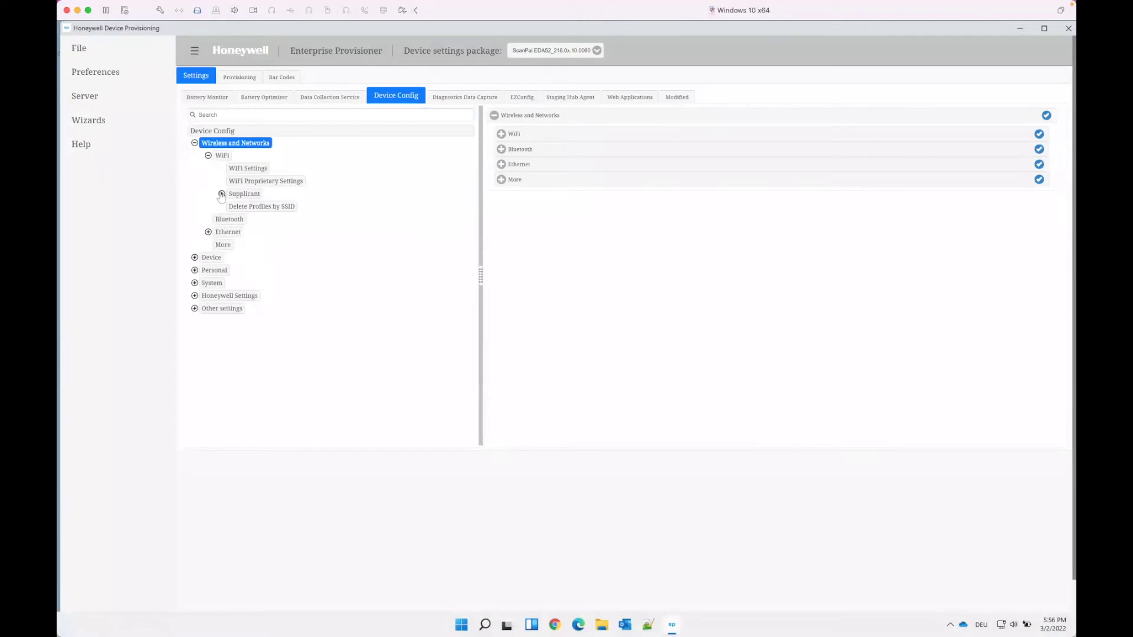
pyautogui.click(222, 195)
pyautogui.click(255, 206)
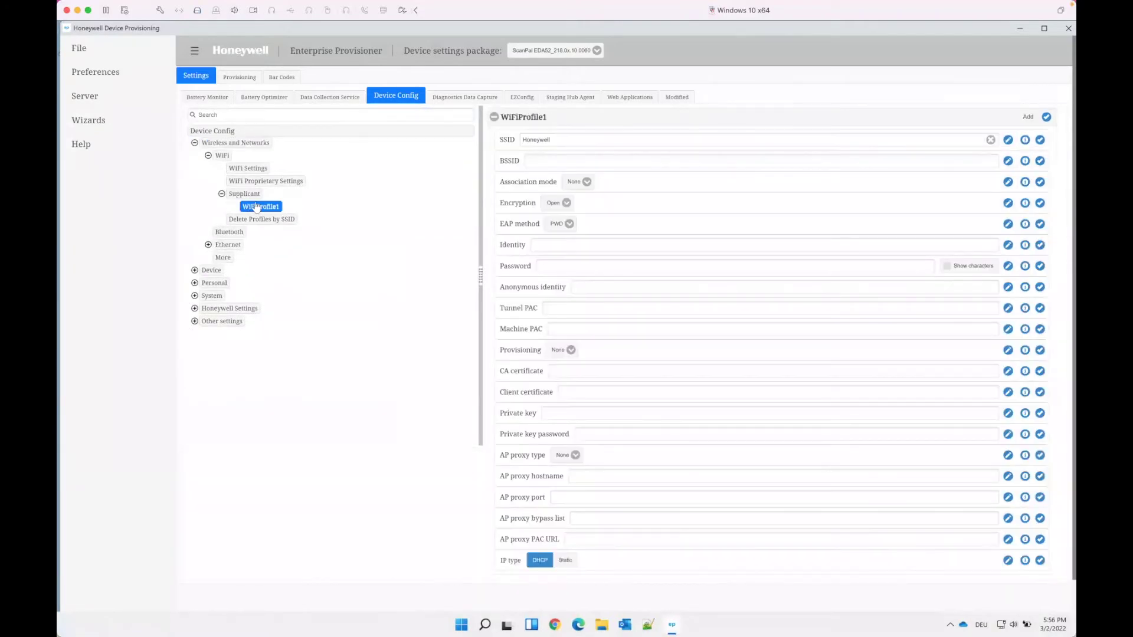
# Set the SSID to Home, choose WPA/WPA2 PSK, and enter the pre-shared key
pyautogui.moveTo(554, 139); pyautogui.dragTo(508, 141)
pyautogui.write('Home')
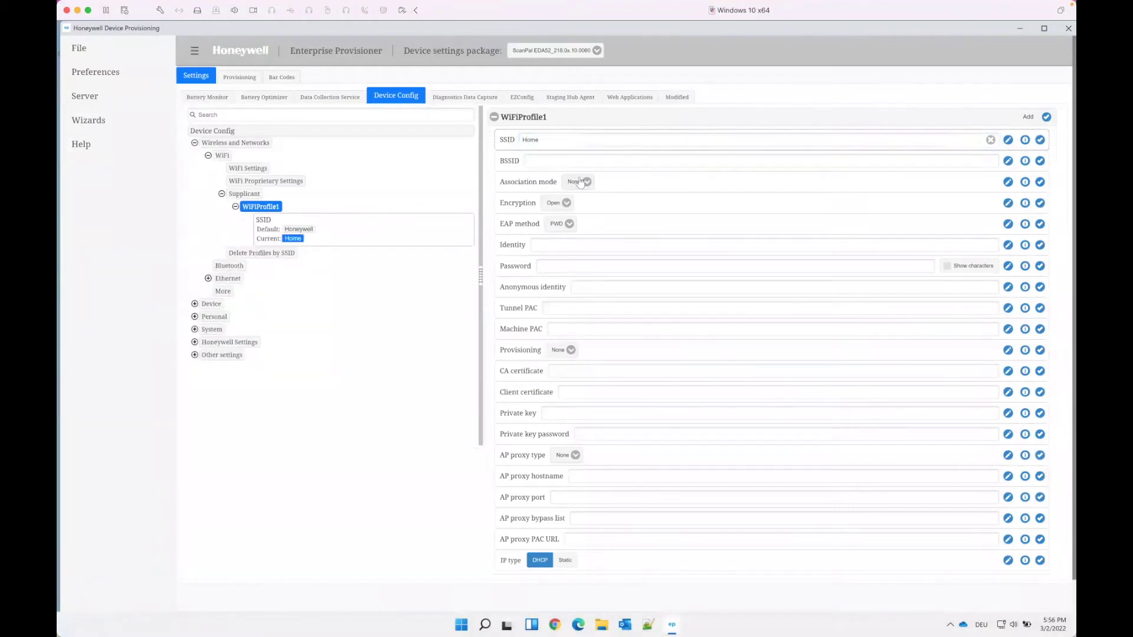
pyautogui.click(584, 182)
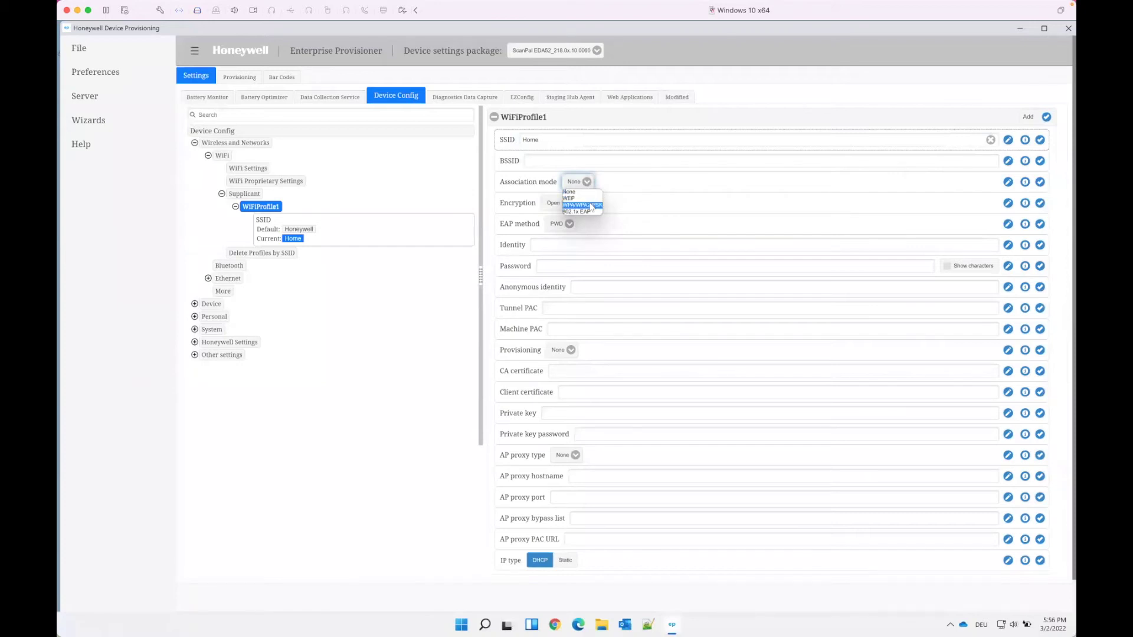
pyautogui.click(591, 206)
pyautogui.click(584, 207)
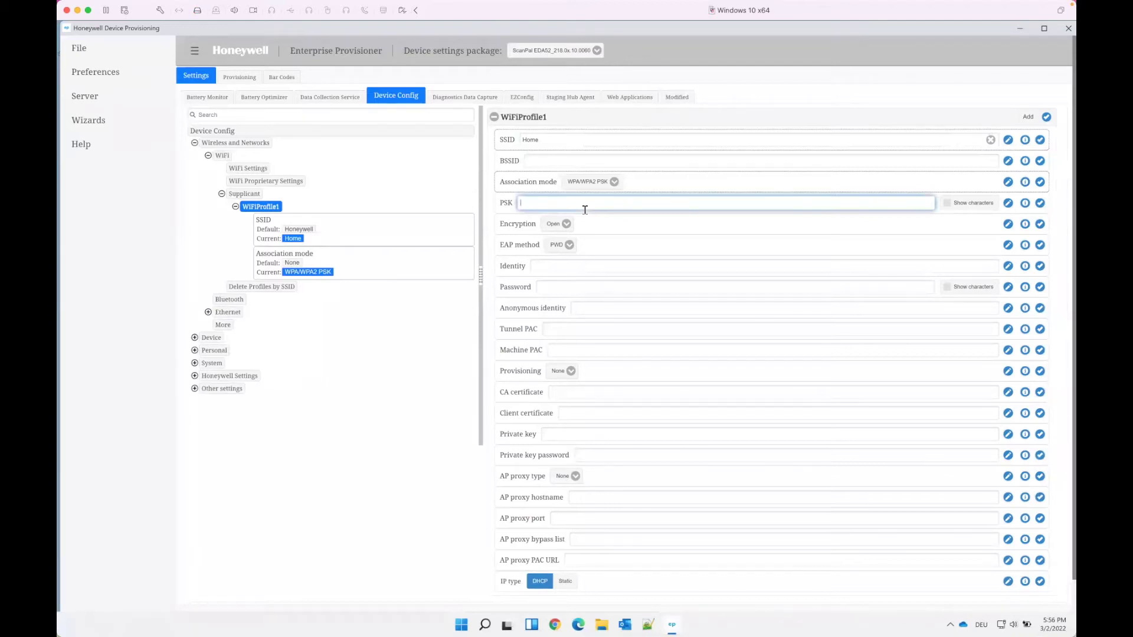
pyautogui.write('a')
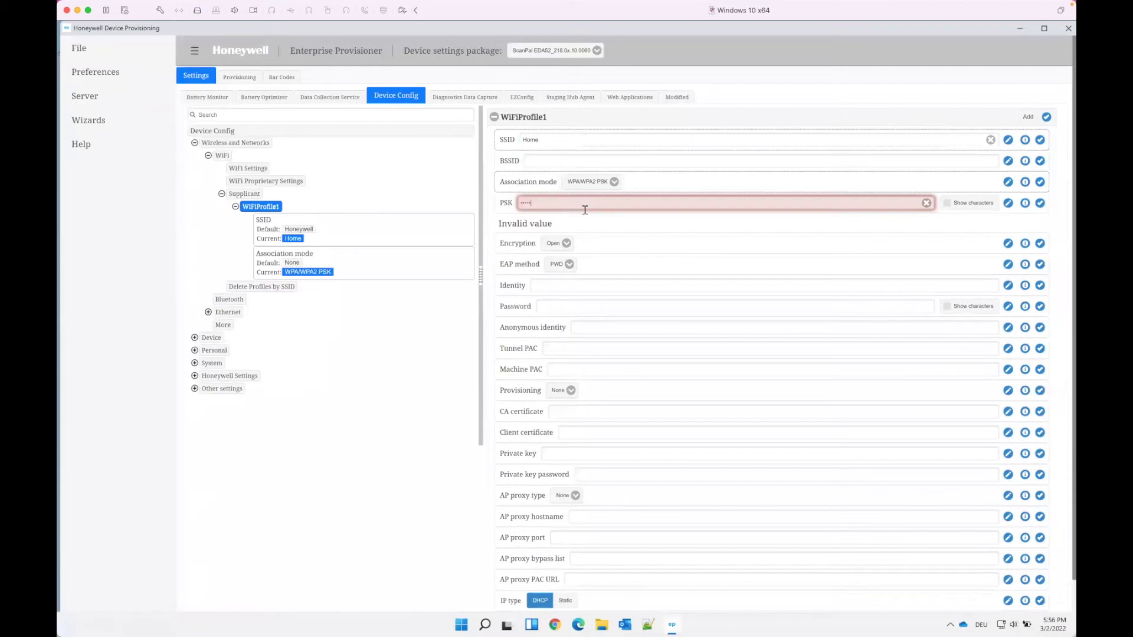
pyautogui.write('1234')
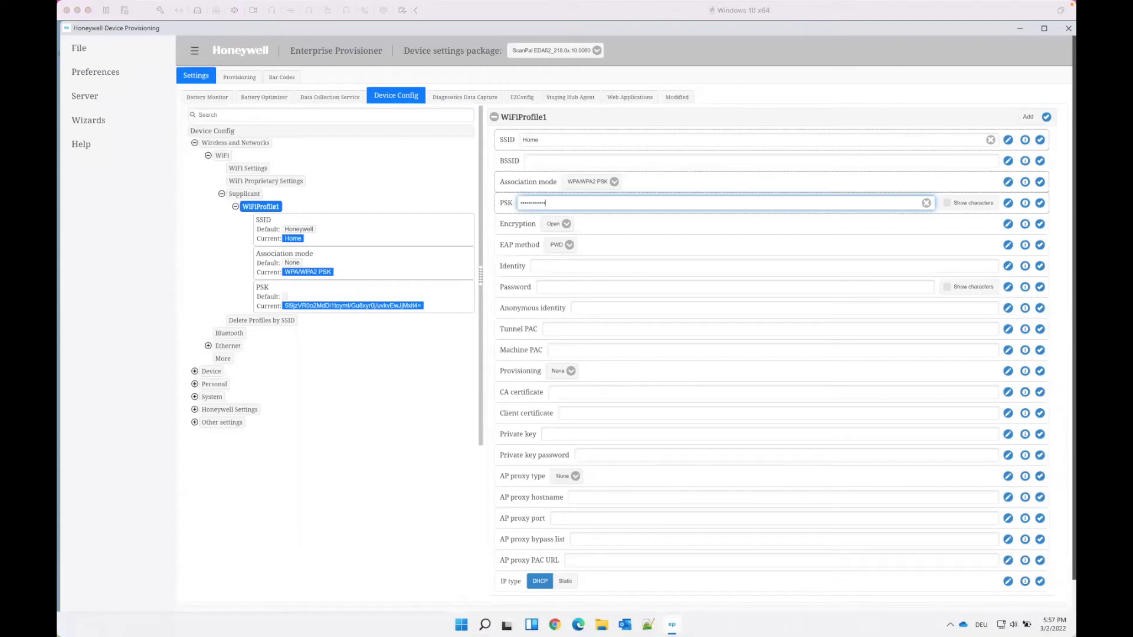
# Flag the WiFi enabled setting under WiFi Settings for saving into the XML
pyautogui.click(241, 170)
pyautogui.click(241, 170)
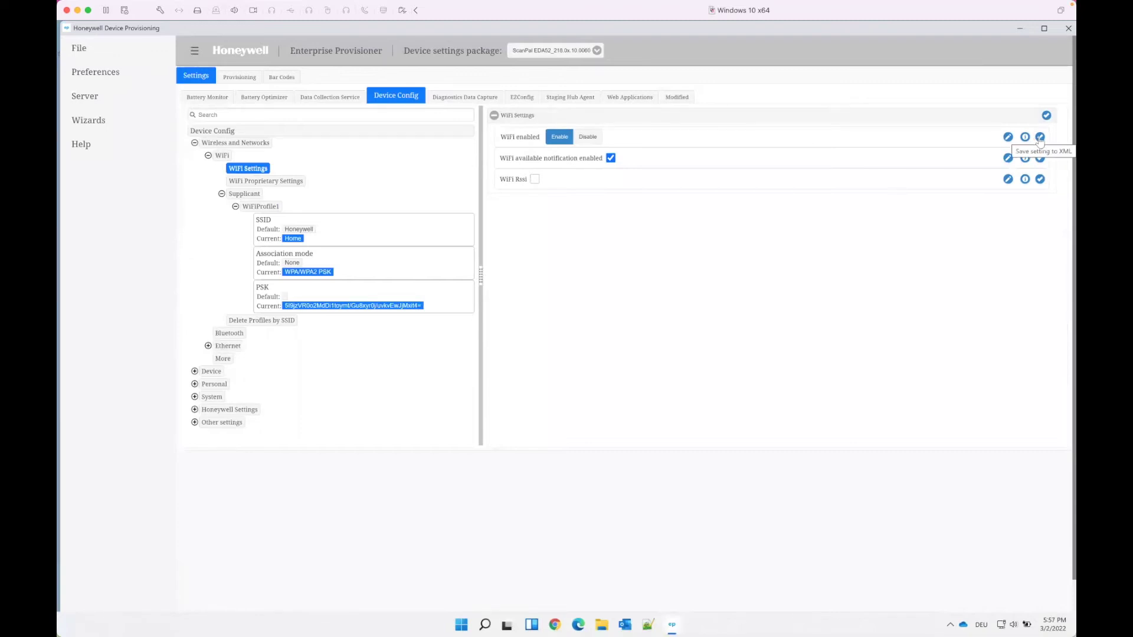
pyautogui.click(1040, 138)
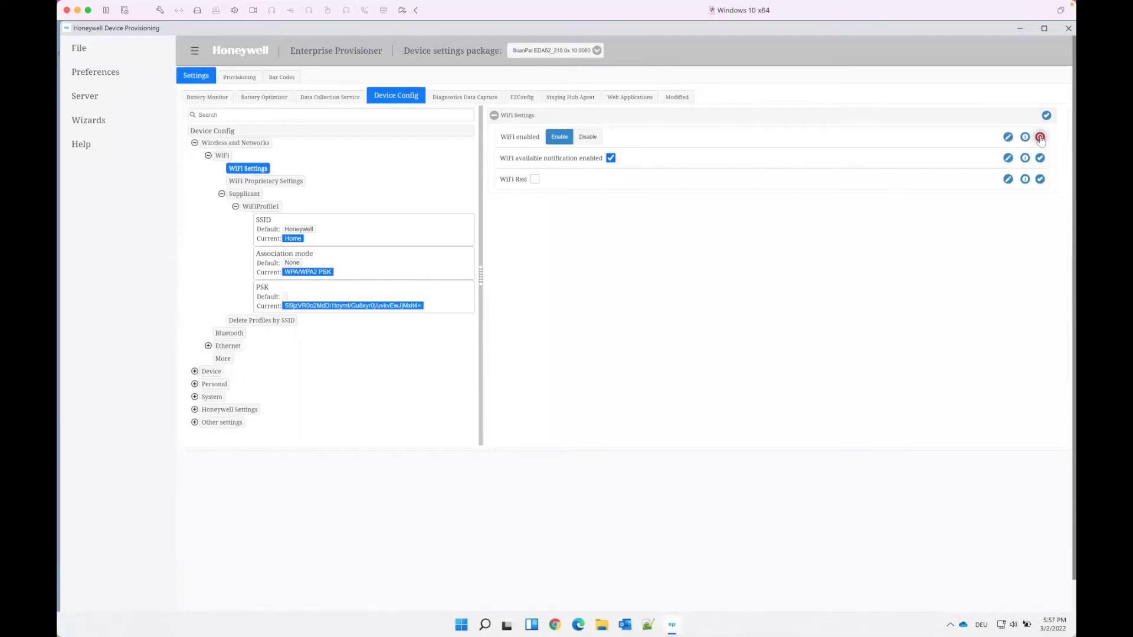
pyautogui.click(1039, 138)
# Create the first provisioning task and set its type to Wait for network
pyautogui.click(227, 77)
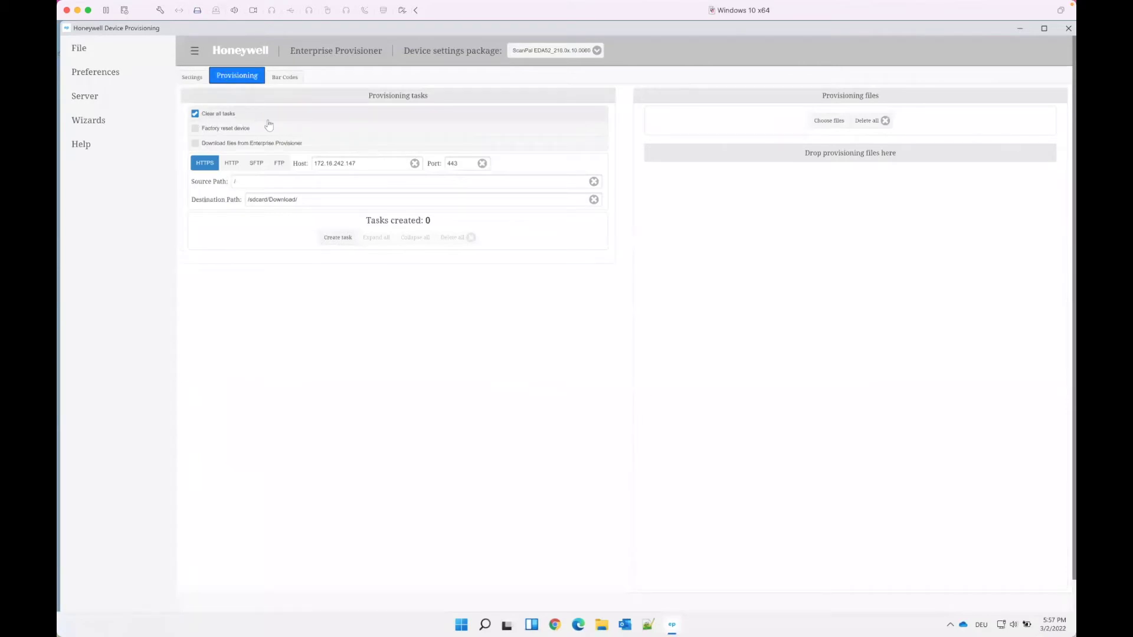
pyautogui.click(337, 238)
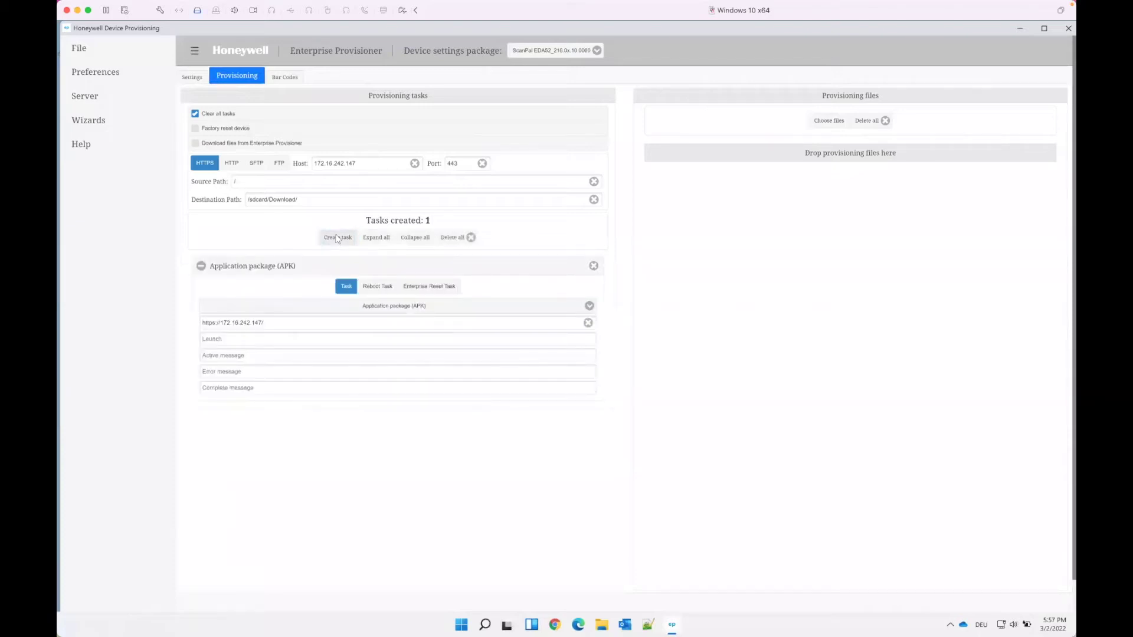
pyautogui.click(291, 266)
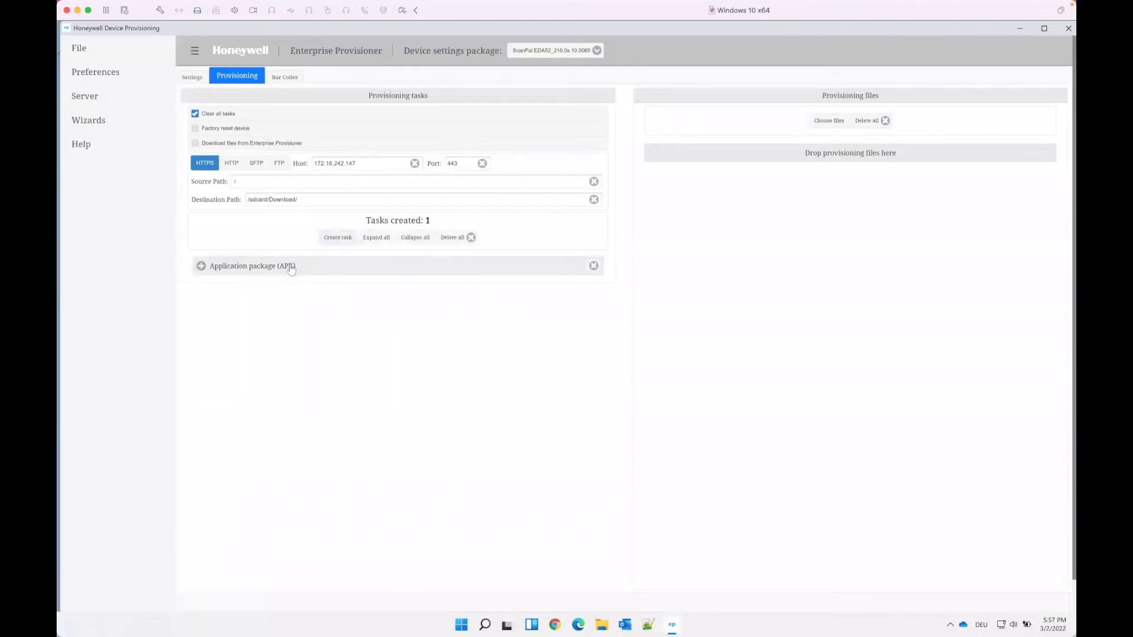
pyautogui.click(292, 266)
pyautogui.click(306, 306)
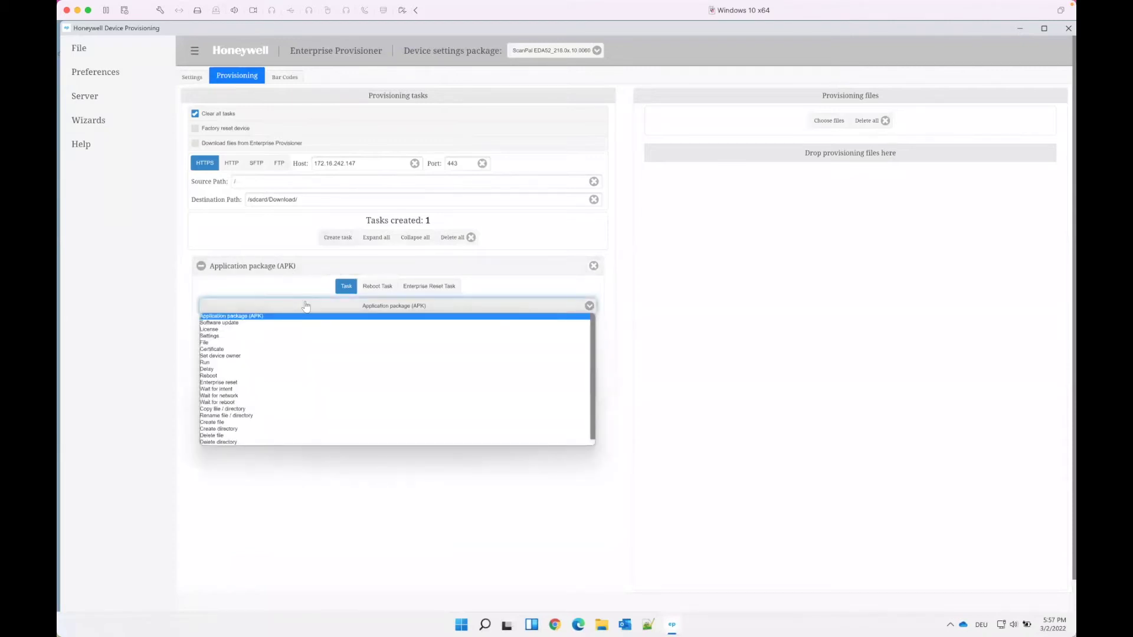
pyautogui.click(252, 396)
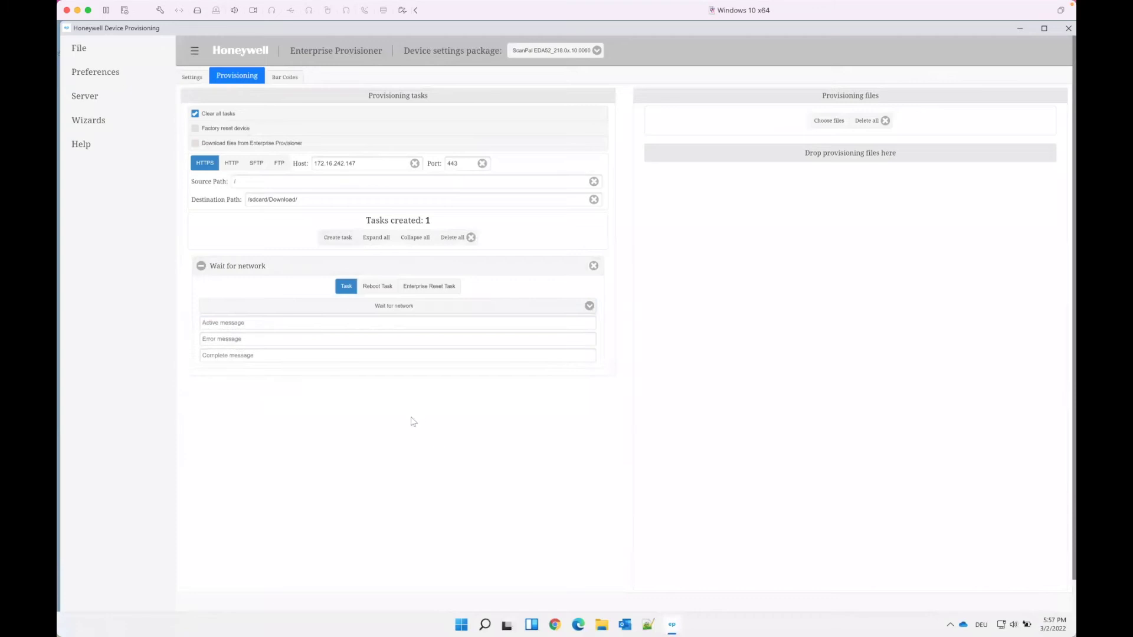
pyautogui.click(238, 267)
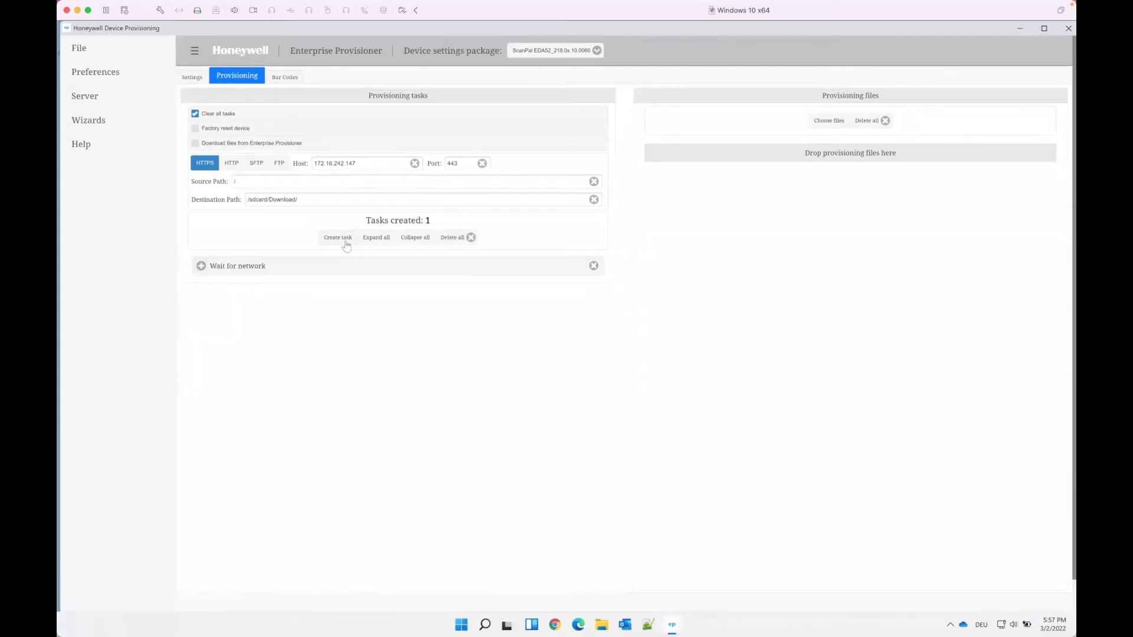
# Add a second provisioning task and change its type to File
pyautogui.click(330, 239)
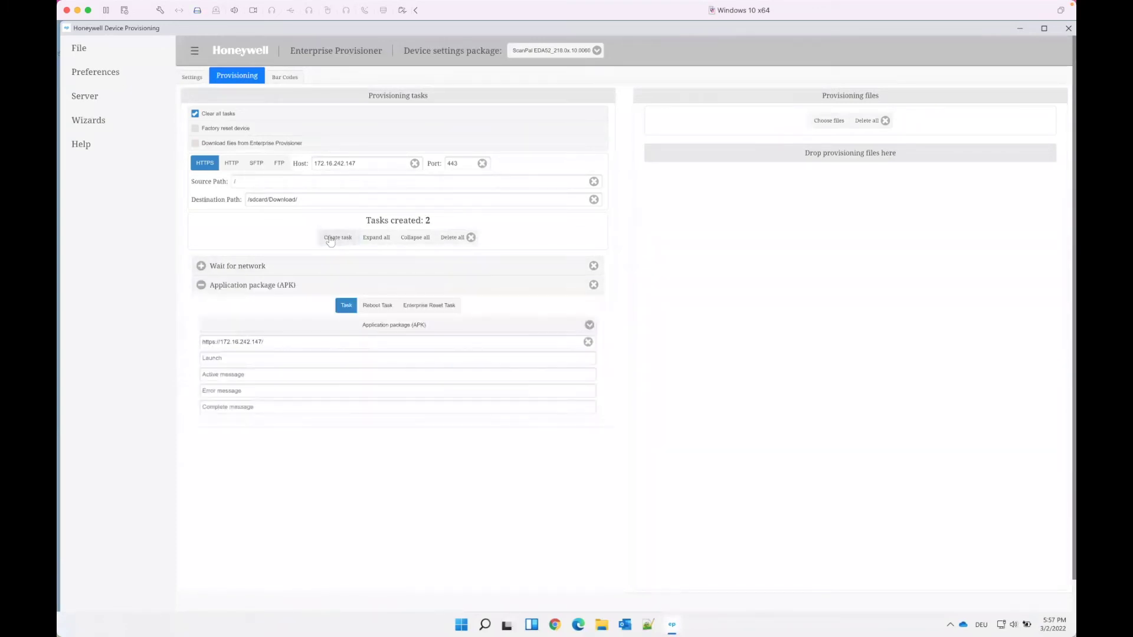
pyautogui.click(266, 290)
pyautogui.click(265, 287)
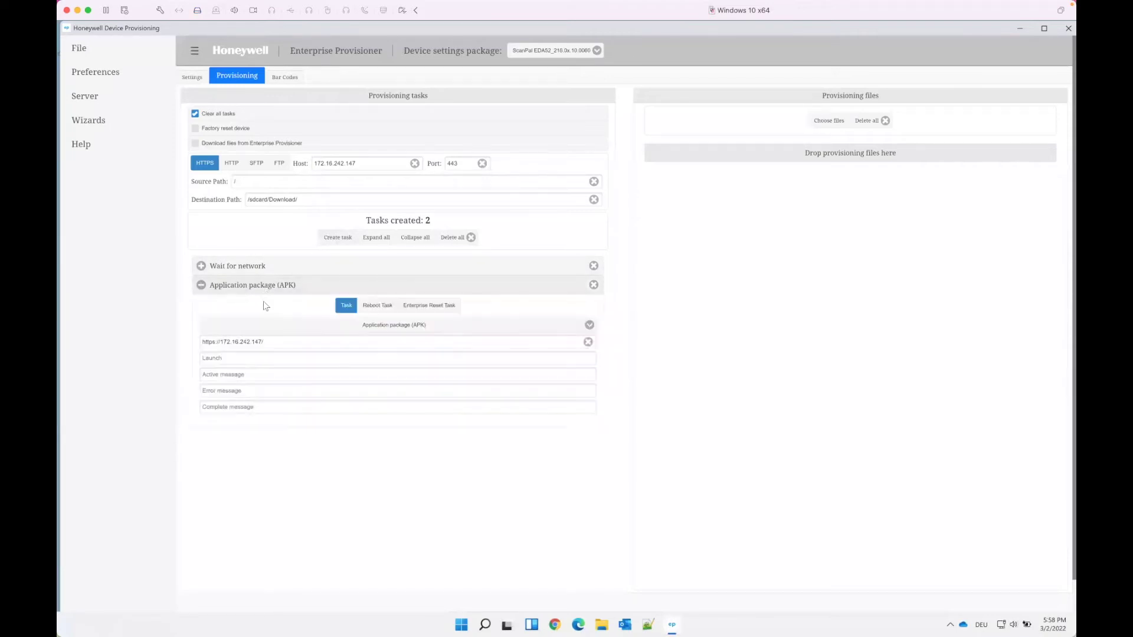
pyautogui.click(309, 328)
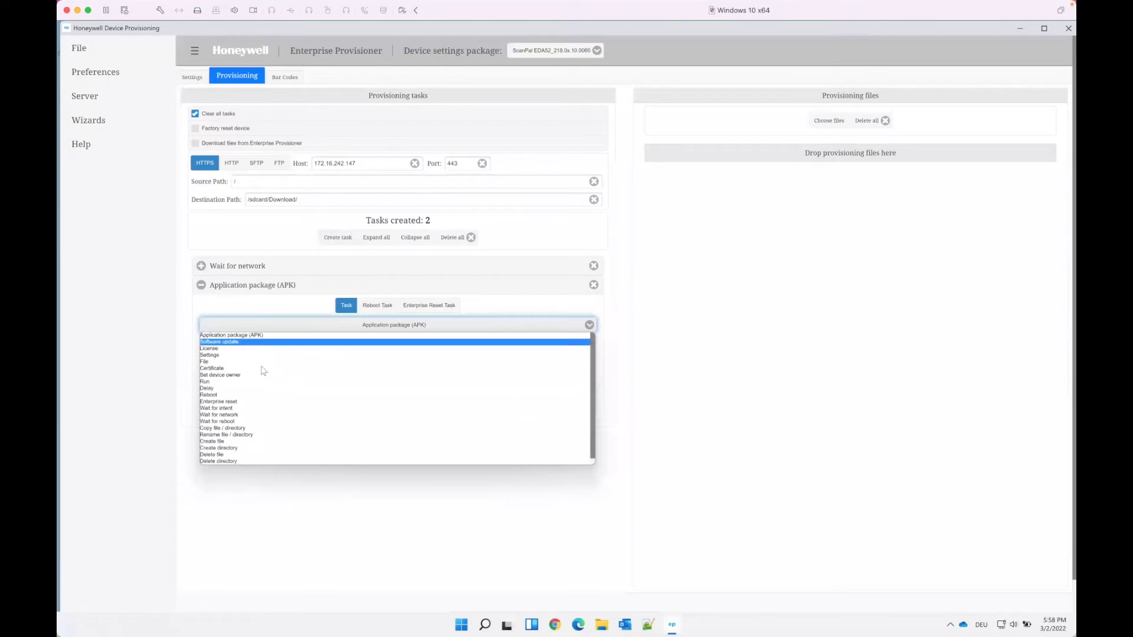
pyautogui.click(256, 364)
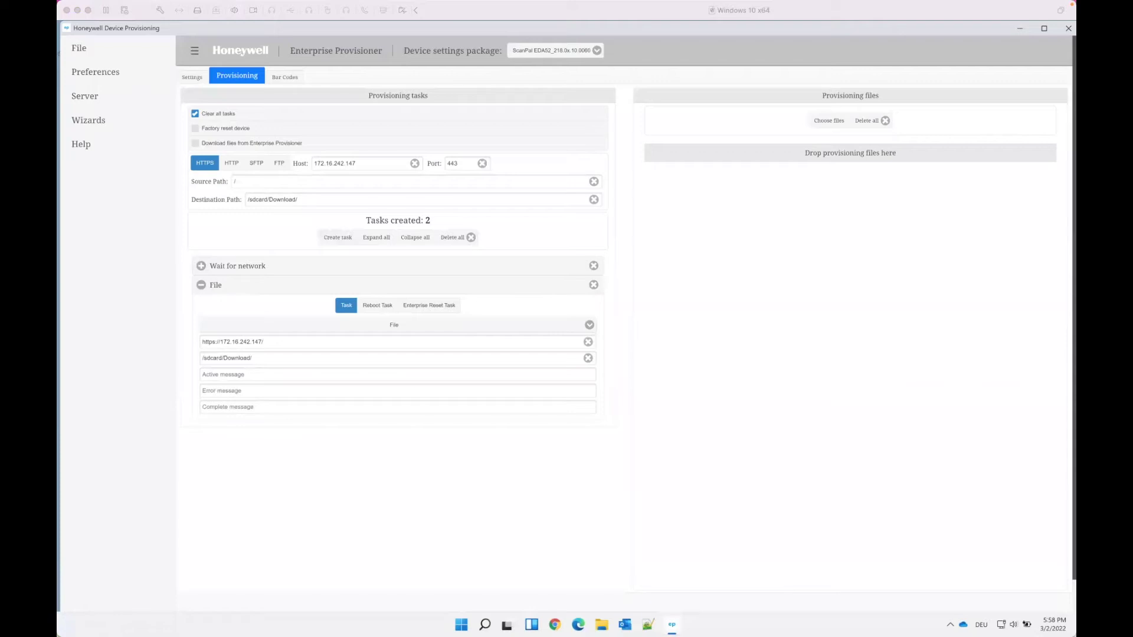
# Set the airwatchagent.apk download URL and destination /sdcard/Download/airwatchagent.apk, then copy the path
pyautogui.moveTo(269, 341); pyautogui.dragTo(260, 342)
pyautogui.press('Right')
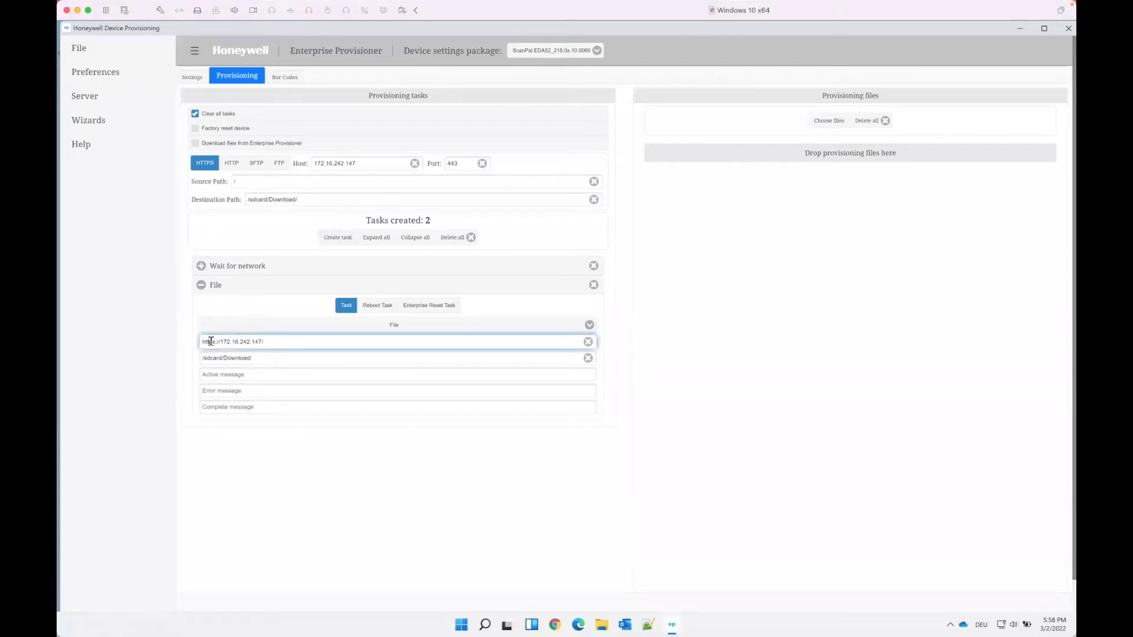
pyautogui.tripleClick(211, 341)
pyautogui.press('BackSpace')
pyautogui.write('http://EUCPatrick.com/mobileenrollment/airwatchagent.apk')
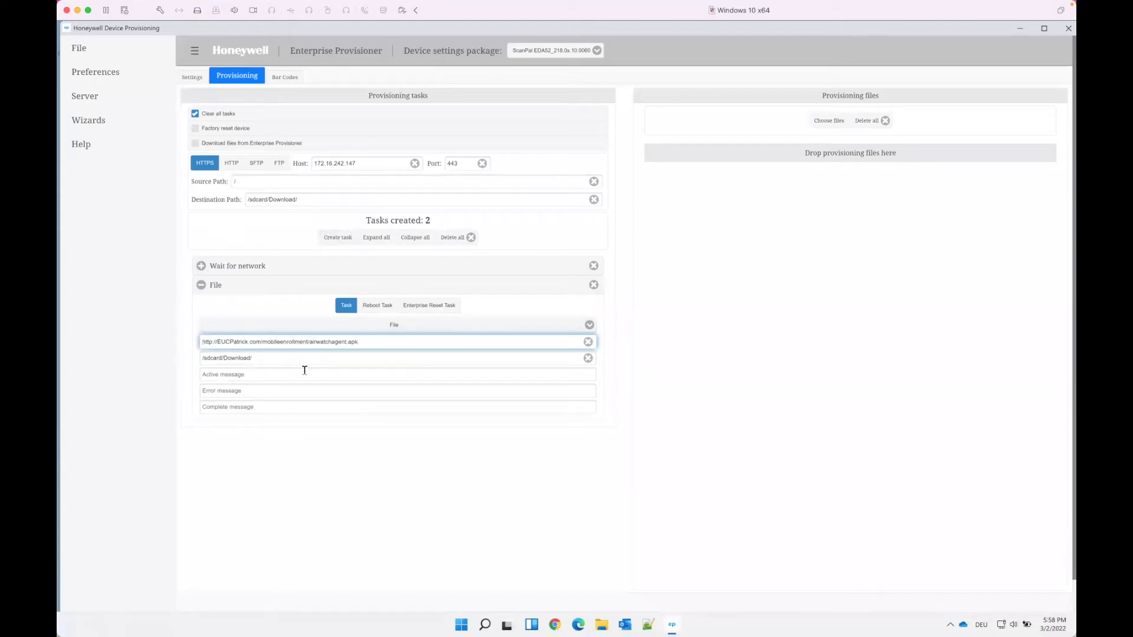
pyautogui.moveTo(366, 344); pyautogui.dragTo(308, 343)
pyautogui.hotkey('ctrl', 'c')
pyautogui.click(303, 360)
pyautogui.hotkey('ctrl', 'v')
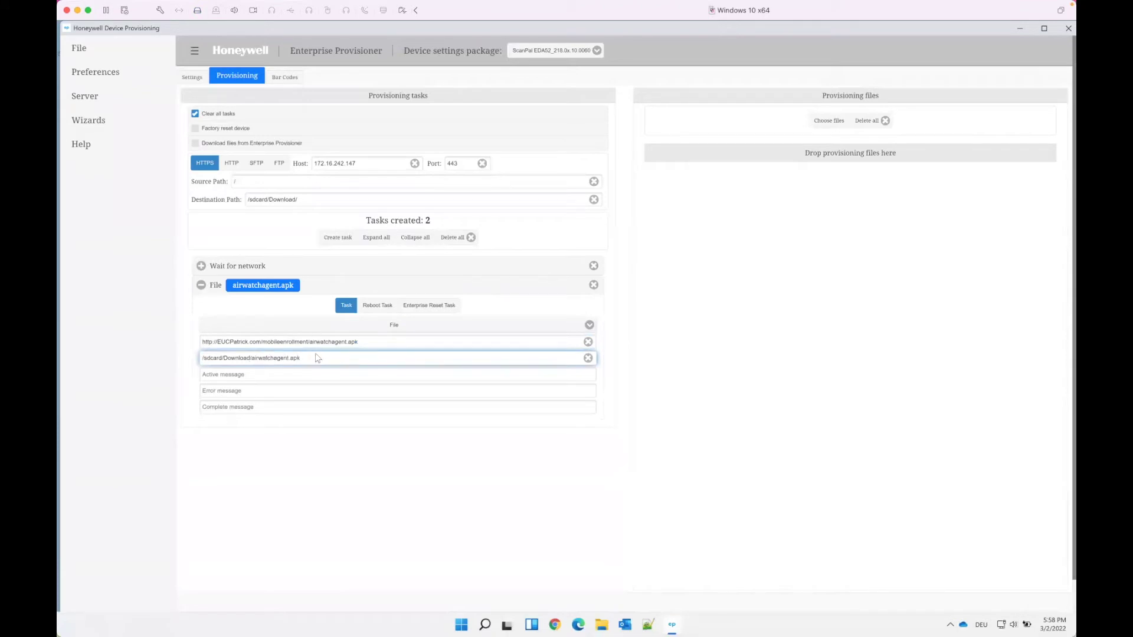
pyautogui.moveTo(303, 358); pyautogui.dragTo(190, 360)
pyautogui.hotkey('ctrl', 'c')
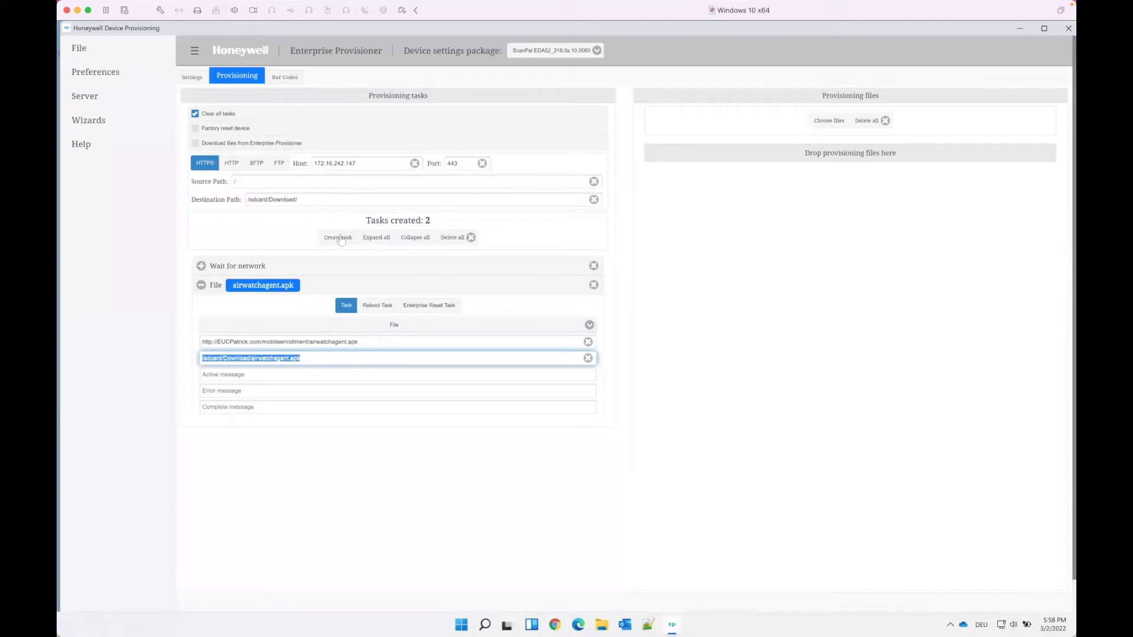
# Add an APK install task with package path /sdcard/Download/airwatchagent.apk
pyautogui.click(337, 238)
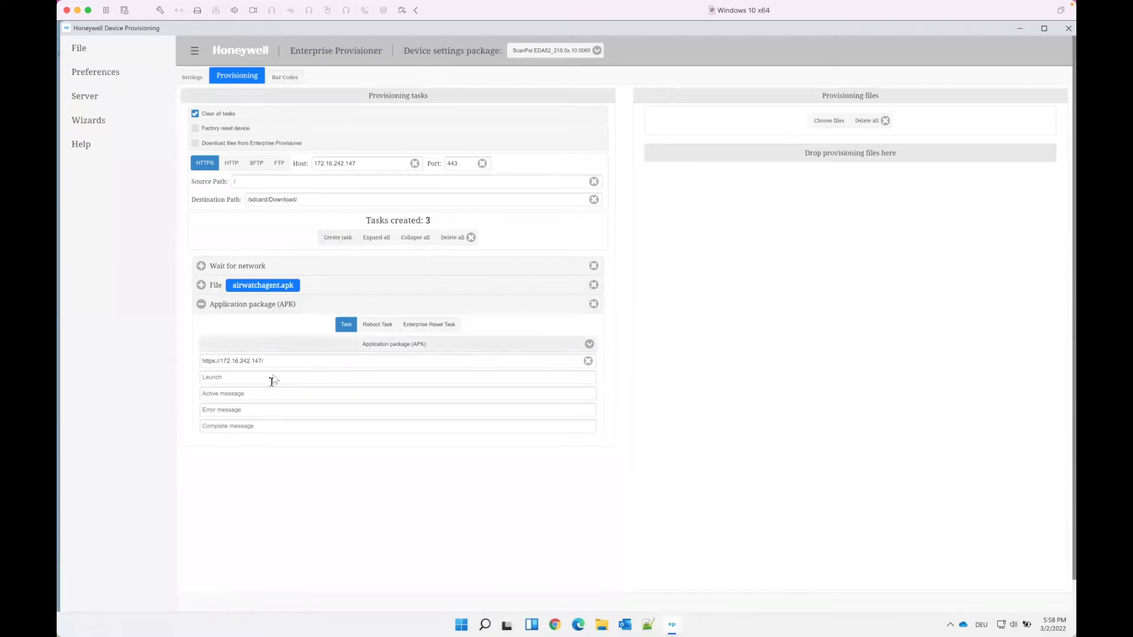
pyautogui.click(281, 361)
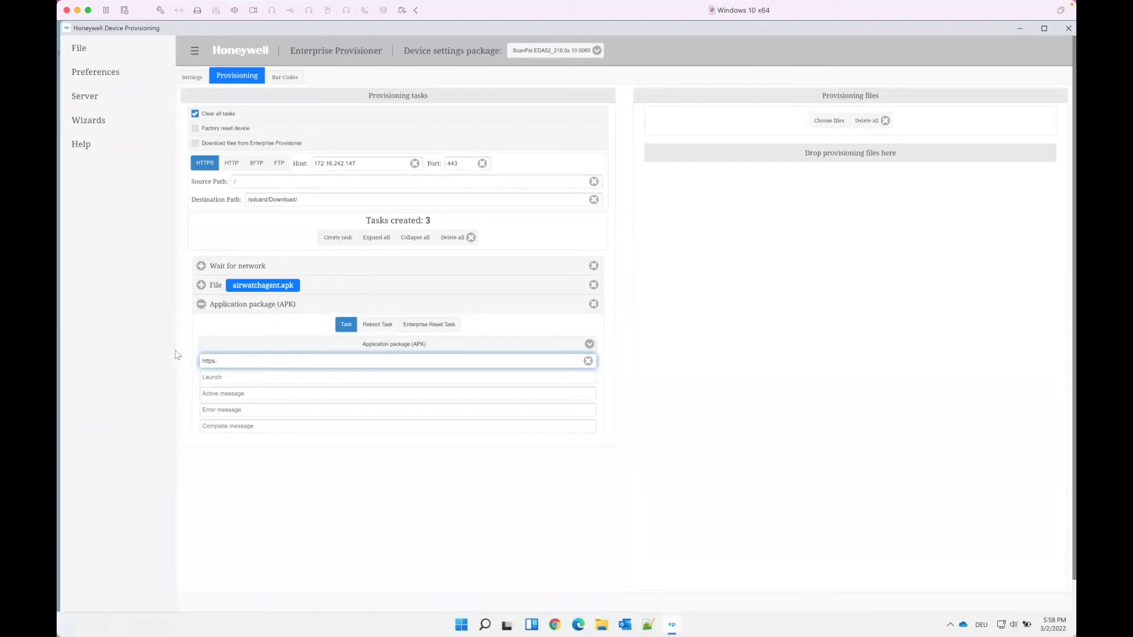
pyautogui.press('BackSpace')
pyautogui.press('BackSpace')
pyautogui.hotkey('ctrl', 'v')
pyautogui.click(352, 483)
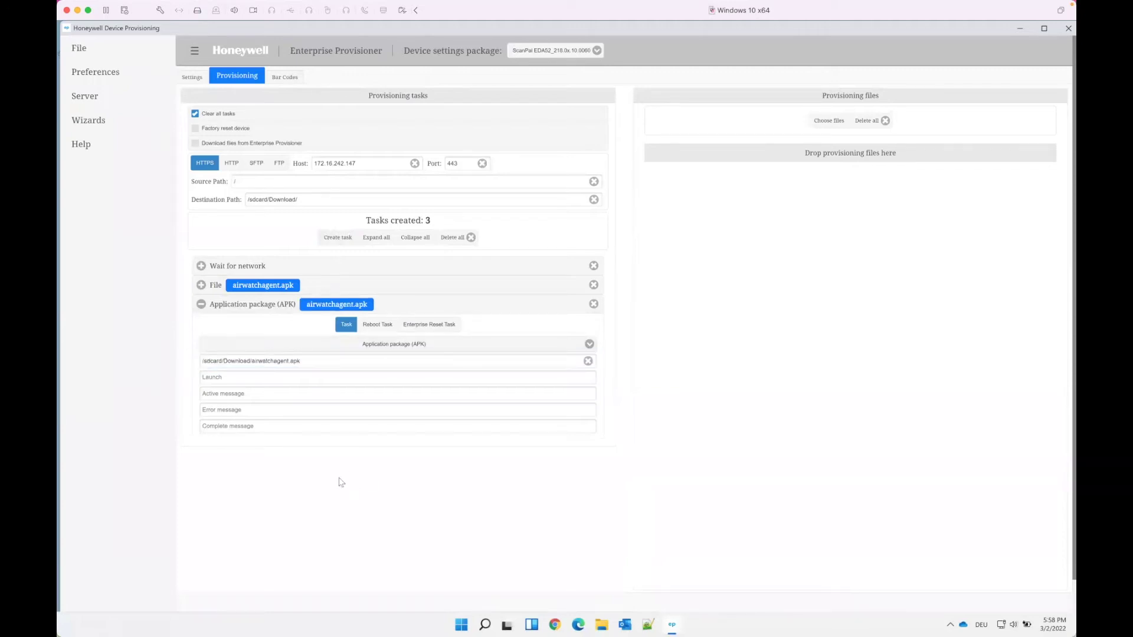
pyautogui.click(254, 307)
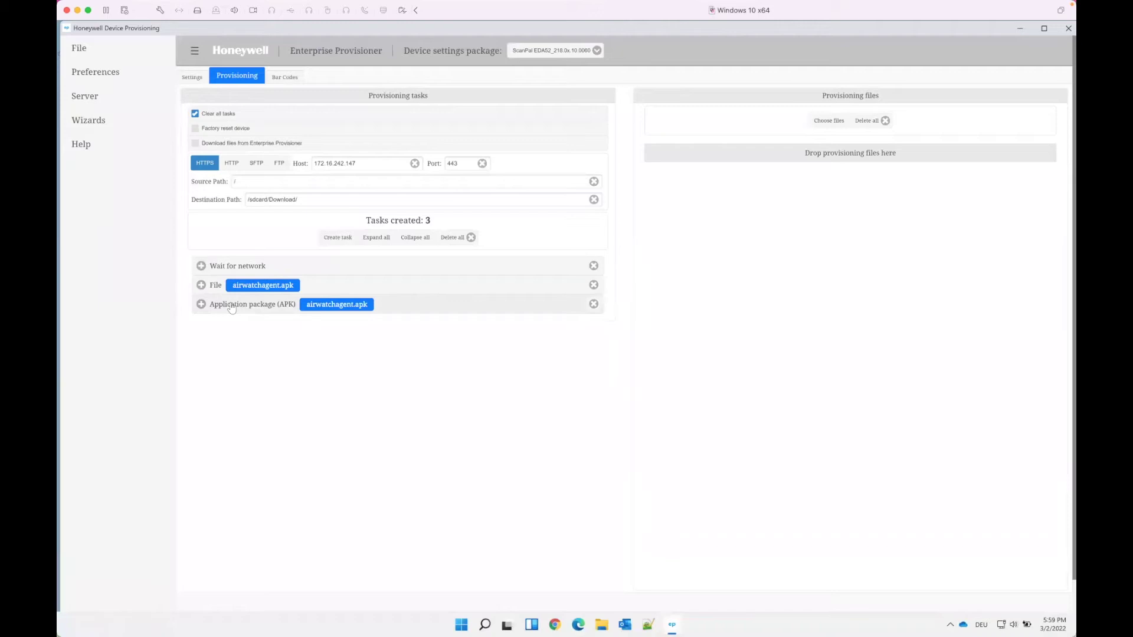
# Add a fourth provisioning task and change its type to File
pyautogui.click(337, 237)
pyautogui.click(244, 326)
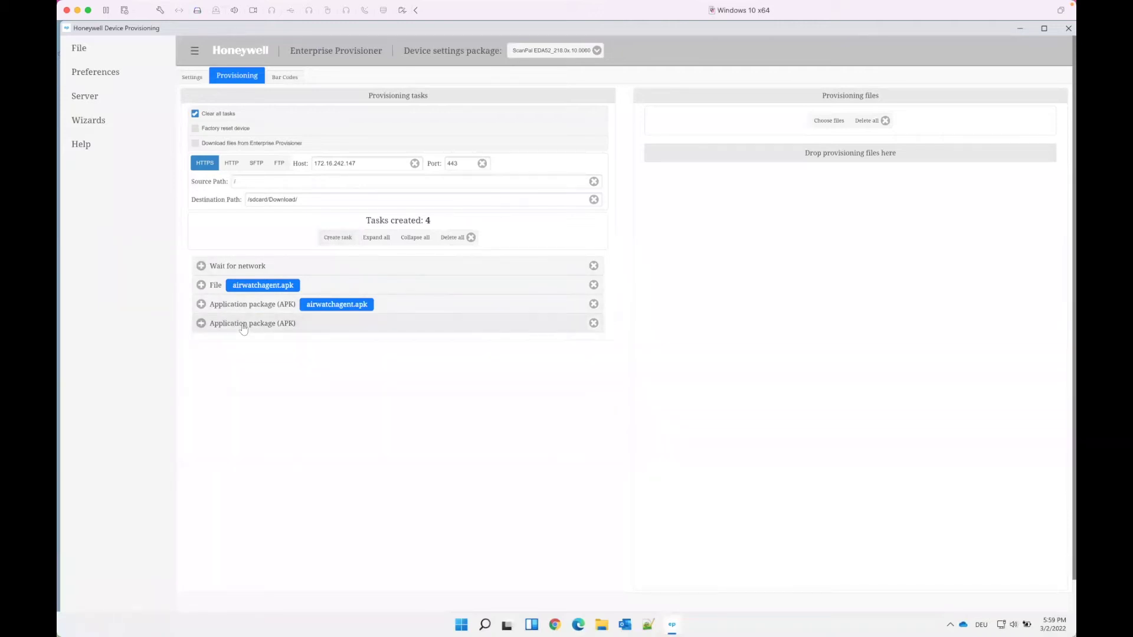
pyautogui.click(244, 326)
pyautogui.click(227, 363)
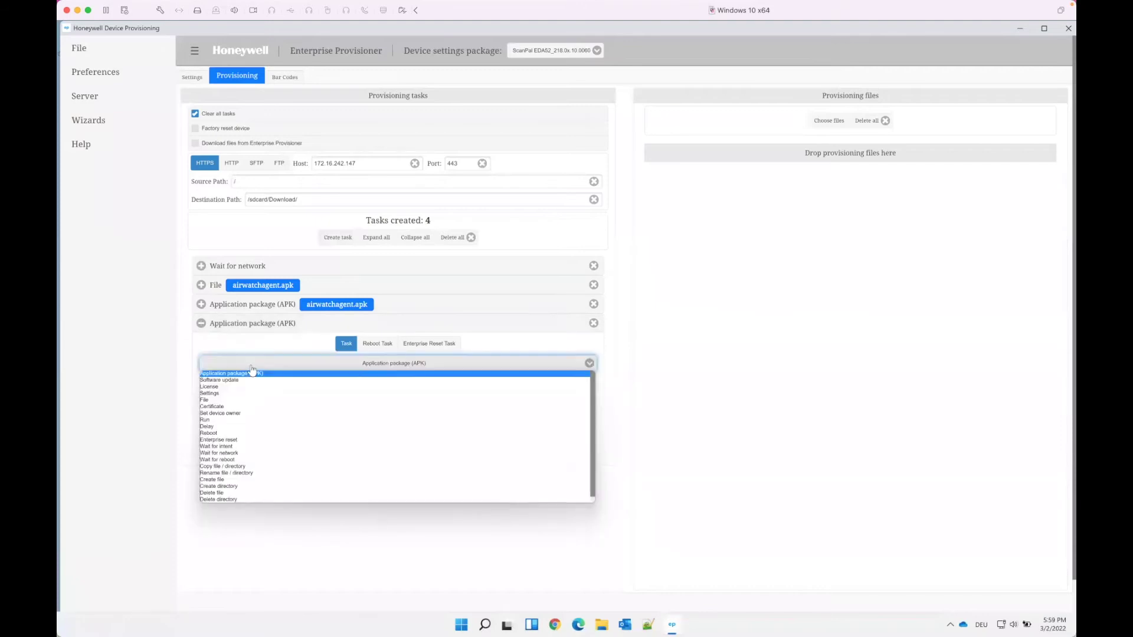
pyautogui.click(220, 399)
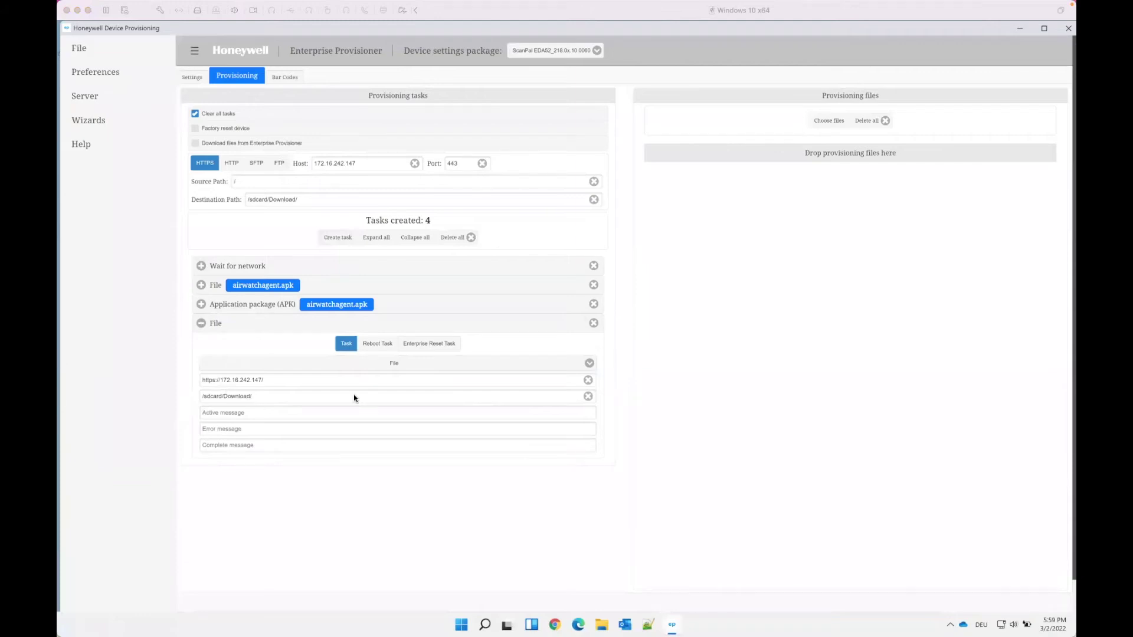
# Set the AWLockDown-release-22.01.0.23.apk download URL and destination /sdcard/Download/AWLockDown-release-22.01.0.23.apk
pyautogui.click(284, 378)
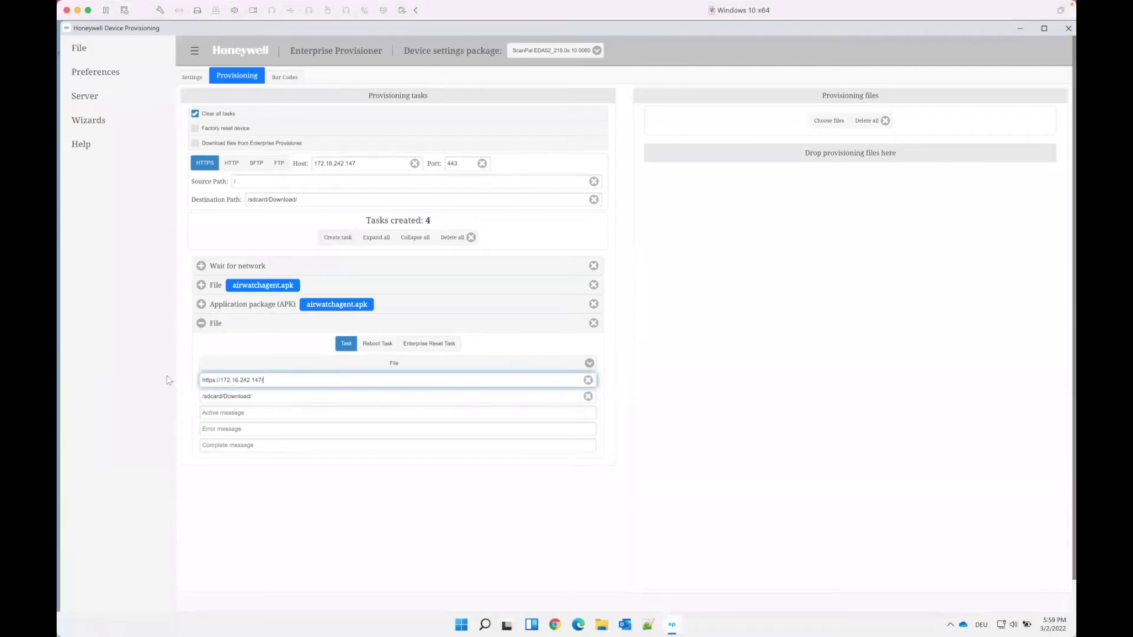
pyautogui.hotkey('ctrl', 'a')
pyautogui.write('http://EUCPatrick.com/AWLockDown-release-22.01.0.23.apk')
pyautogui.moveTo(383, 380); pyautogui.dragTo(264, 380)
pyautogui.hotkey('ctrl', 'c')
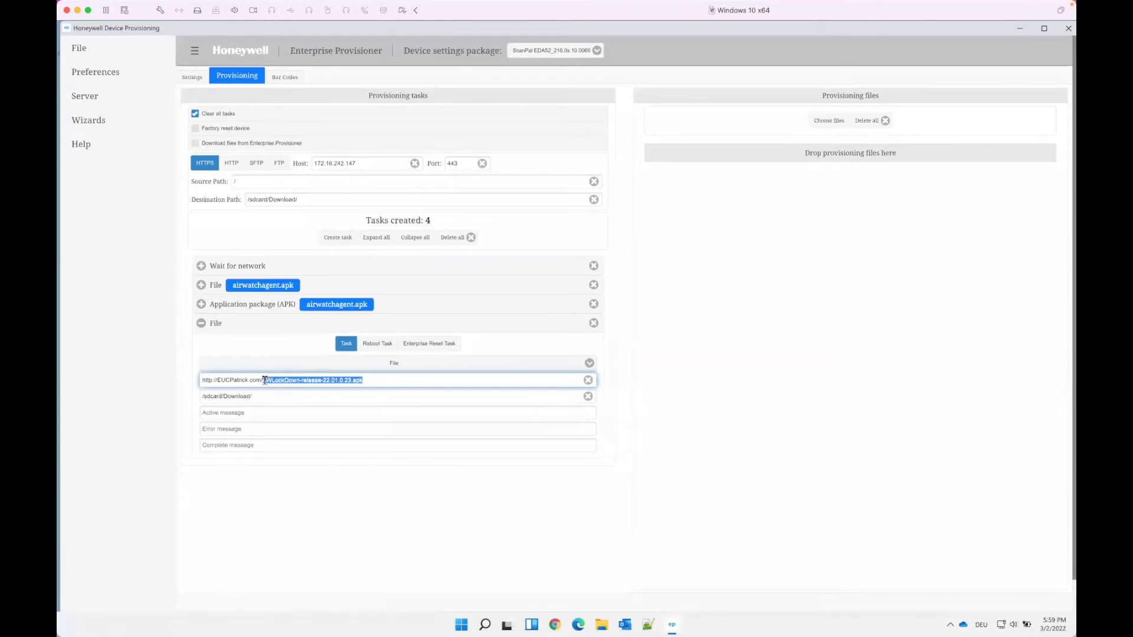
pyautogui.click(260, 399)
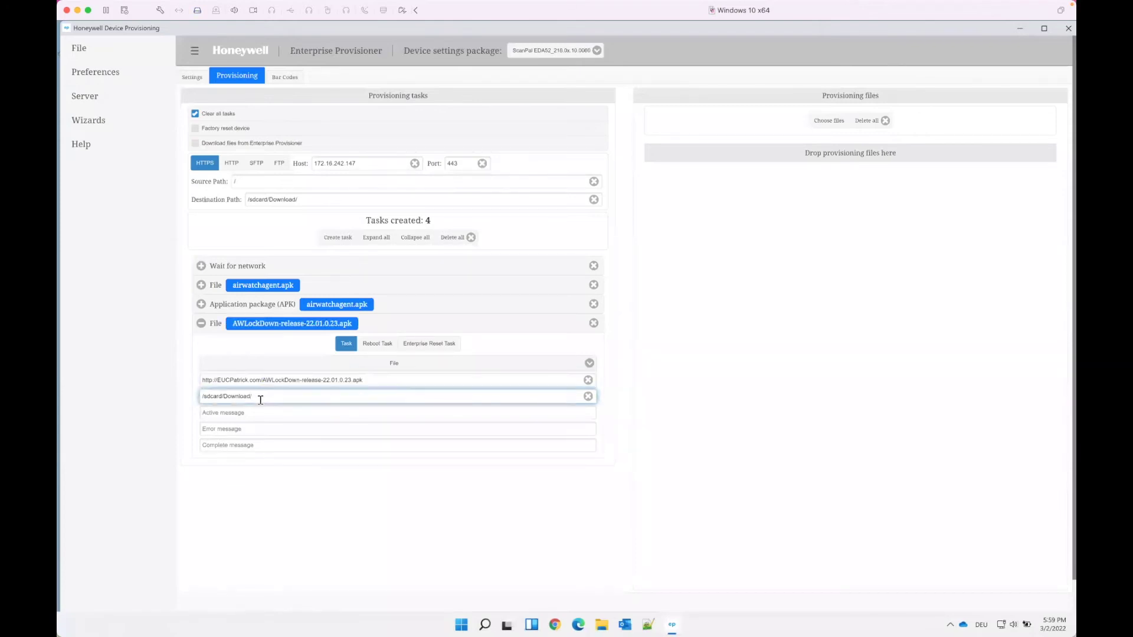
pyautogui.hotkey('ctrl', 'v')
pyautogui.click(243, 109)
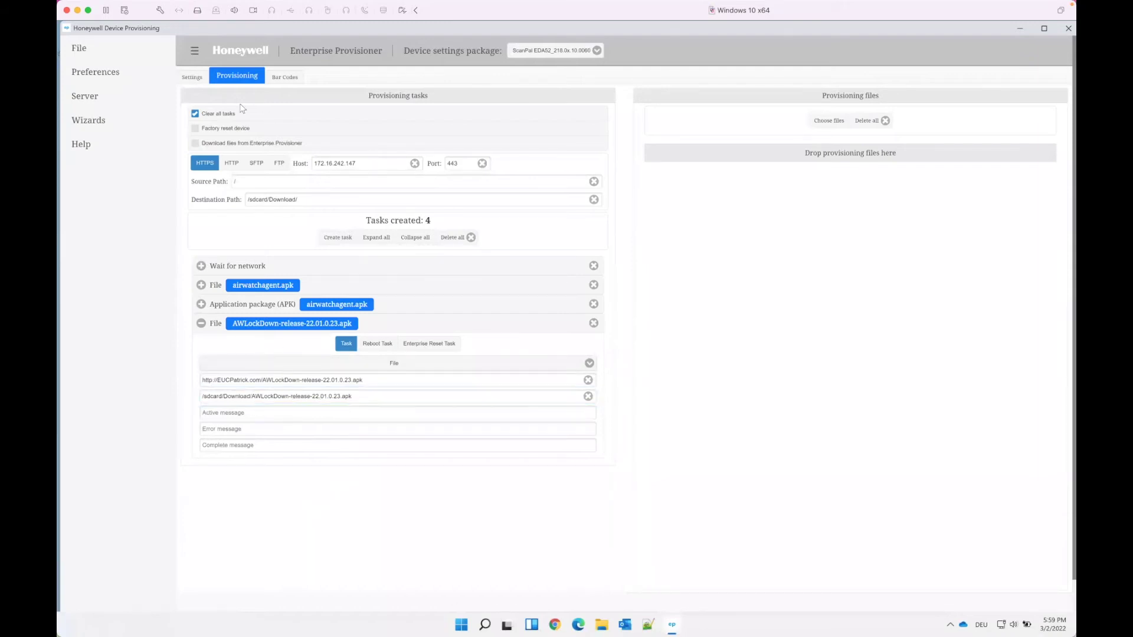
# Add an APK task installing /sdcard/Download/AWLockDown-release-22.01.0.23.apk
pyautogui.click(331, 239)
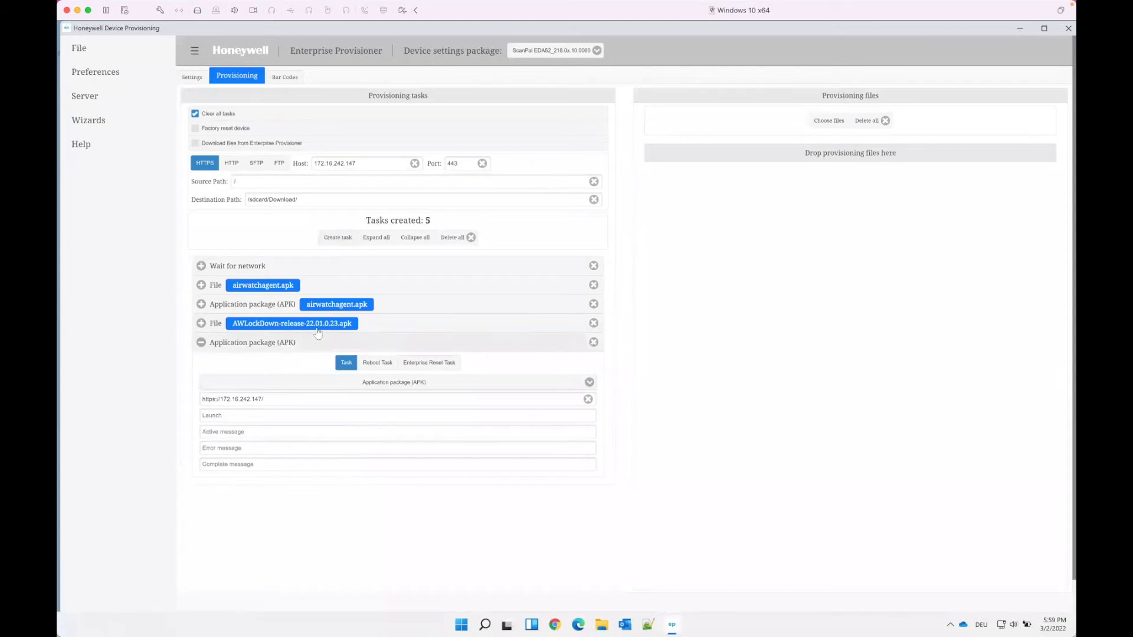
pyautogui.click(434, 327)
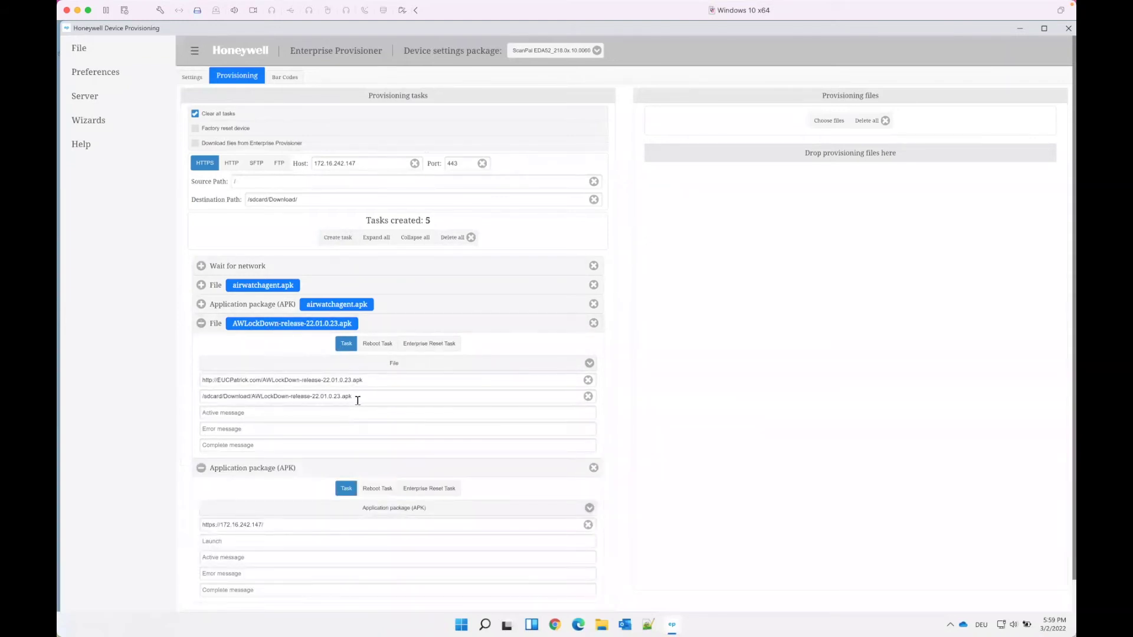
pyautogui.moveTo(353, 399); pyautogui.dragTo(201, 394)
pyautogui.hotkey('ctrl', 'c')
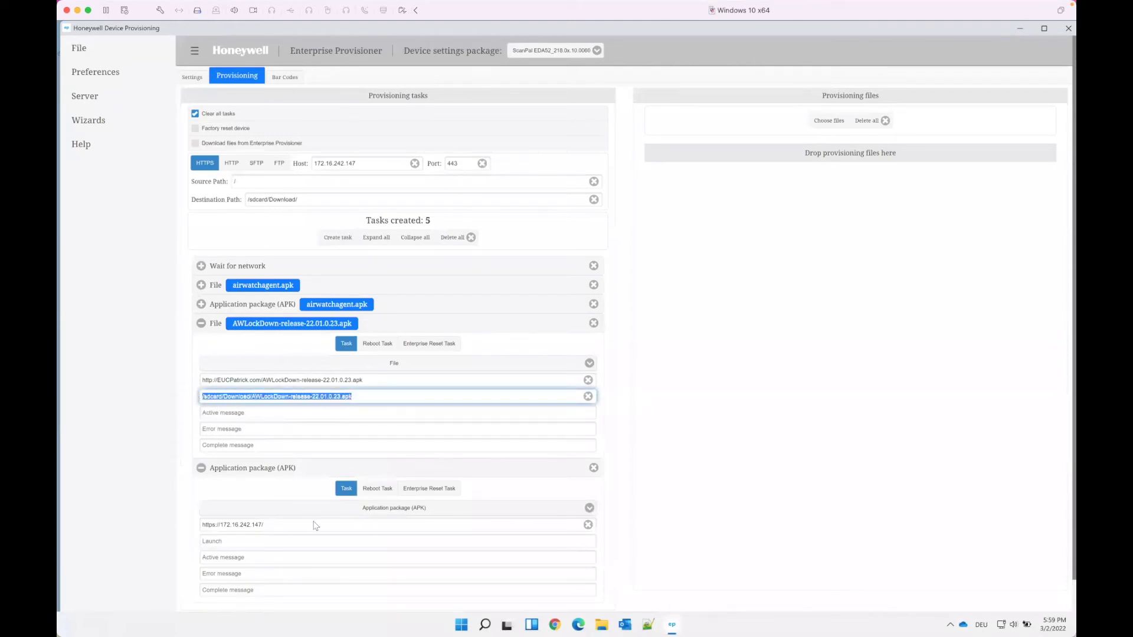
pyautogui.click(265, 525)
pyautogui.moveTo(264, 525); pyautogui.dragTo(200, 519)
pyautogui.hotkey('ctrl', 'v')
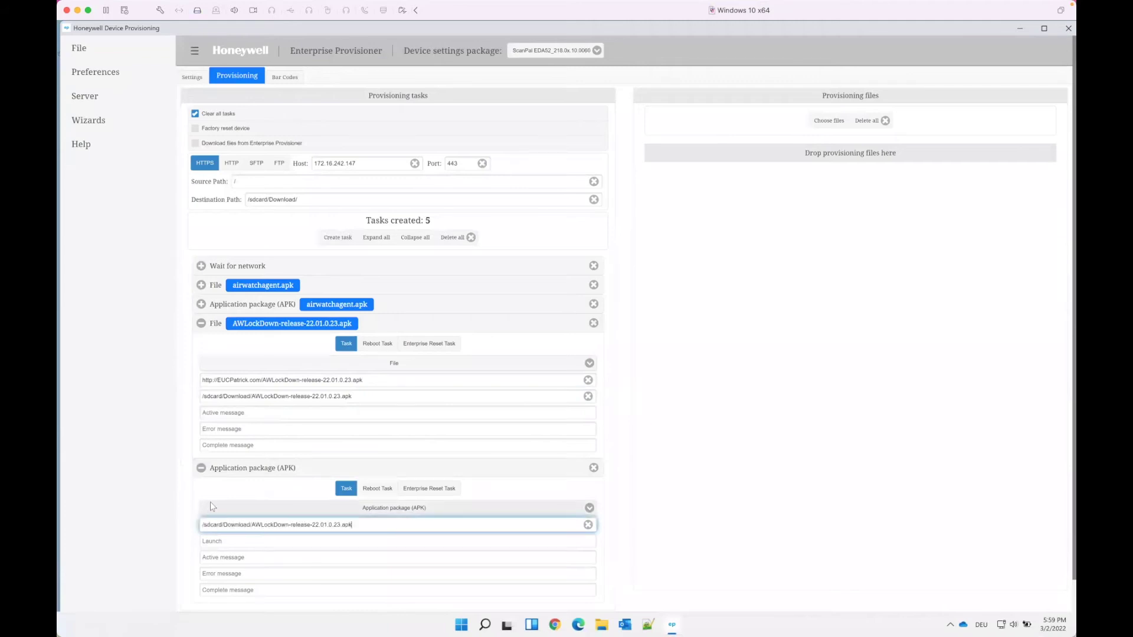
pyautogui.click(214, 325)
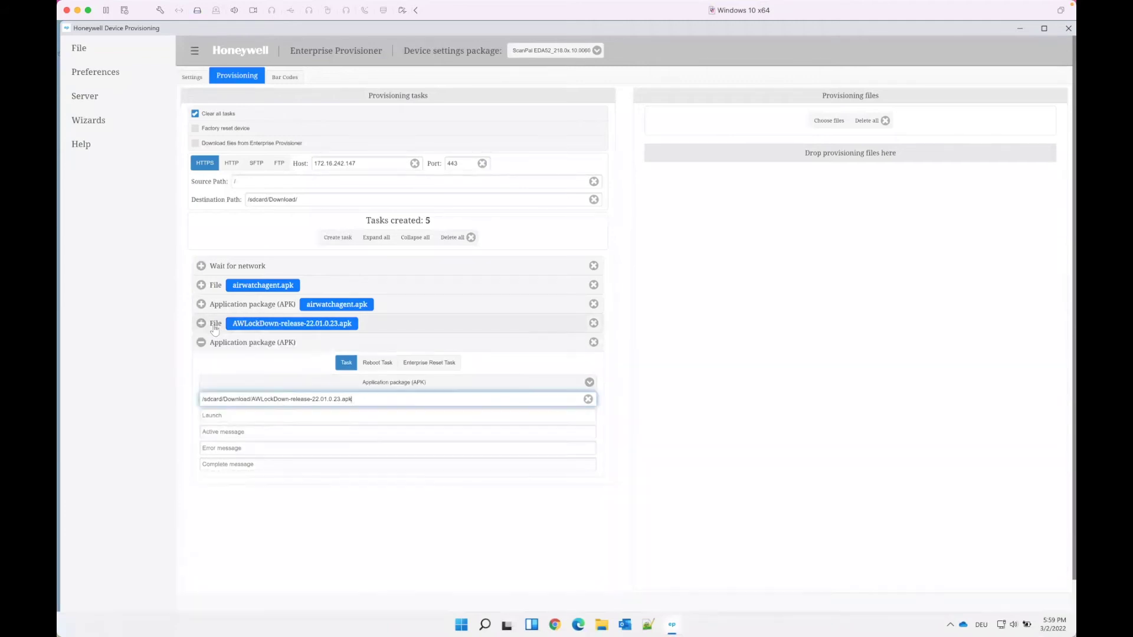
pyautogui.click(219, 344)
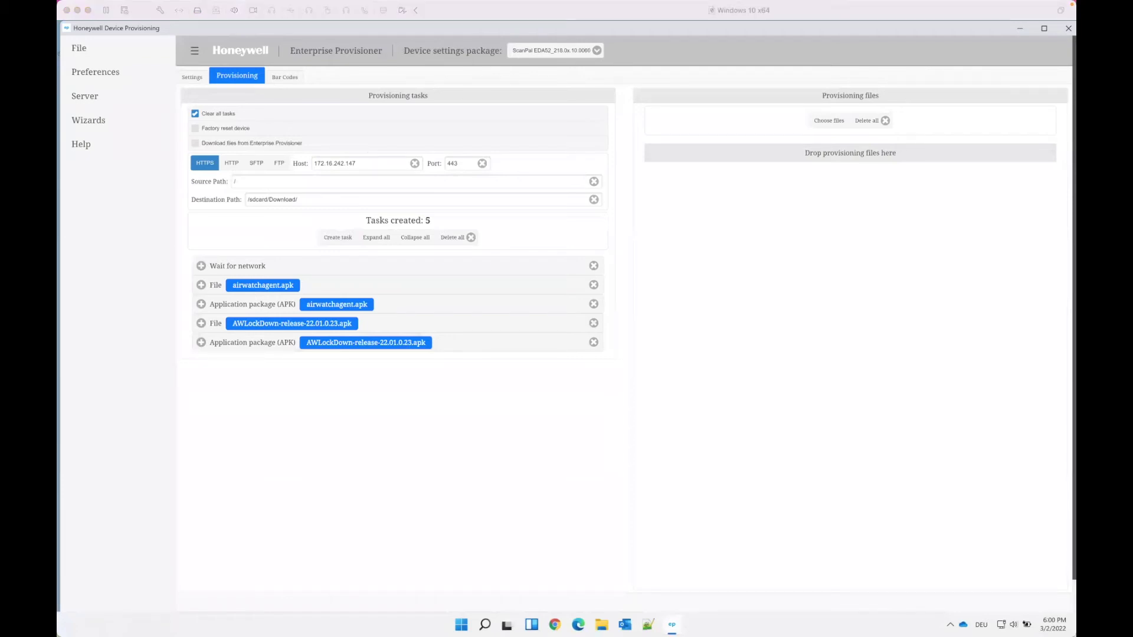
# Add a Set device owner task targeting the AirWatch agent's DeviceAdministratorReceiver component
pyautogui.click(344, 235)
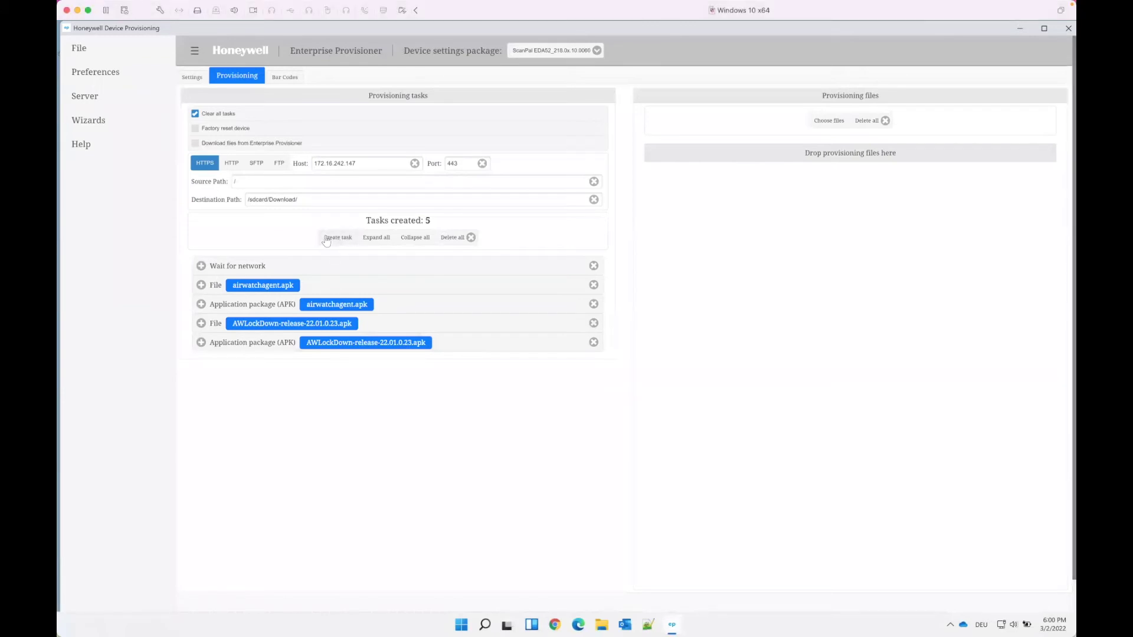
pyautogui.click(322, 238)
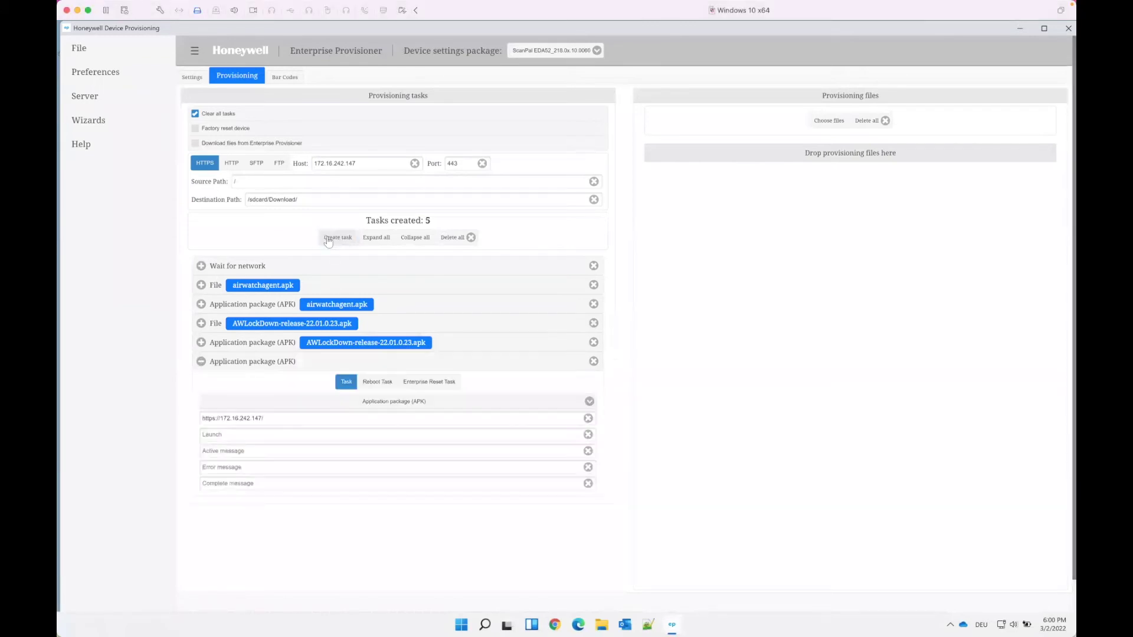
pyautogui.click(338, 403)
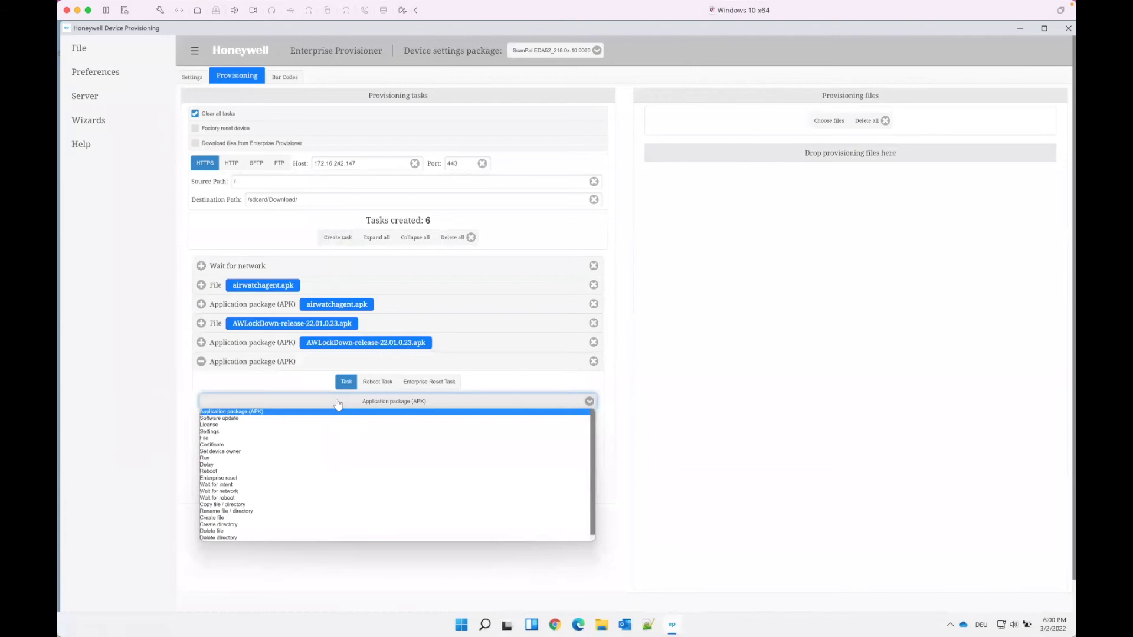
pyautogui.click(249, 452)
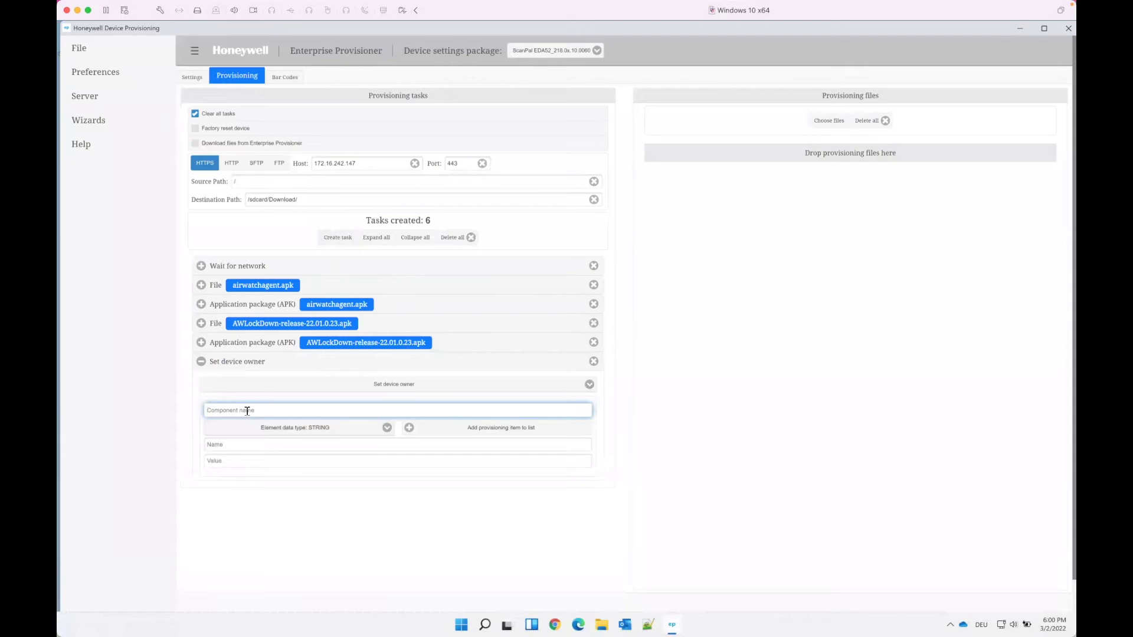
pyautogui.write('com.airwatch.androidagent/com.airwatch.agent.DeviceAdministratorReceiver')
pyautogui.click(395, 527)
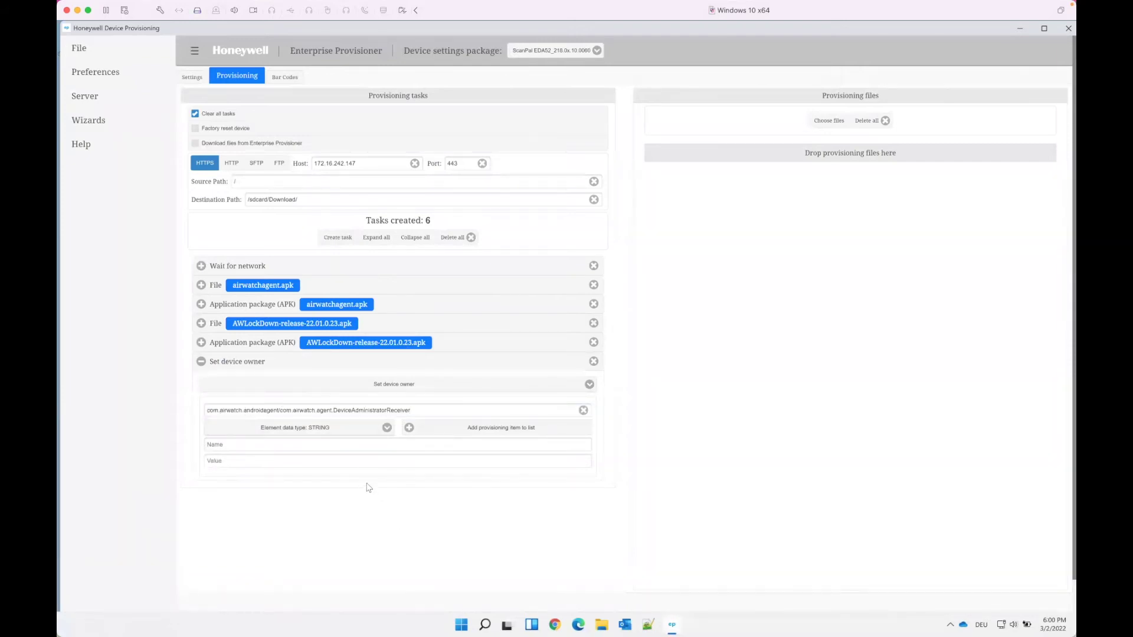
# Add the provisioning item serverurl with value ds135.awmdm.com
pyautogui.click(340, 444)
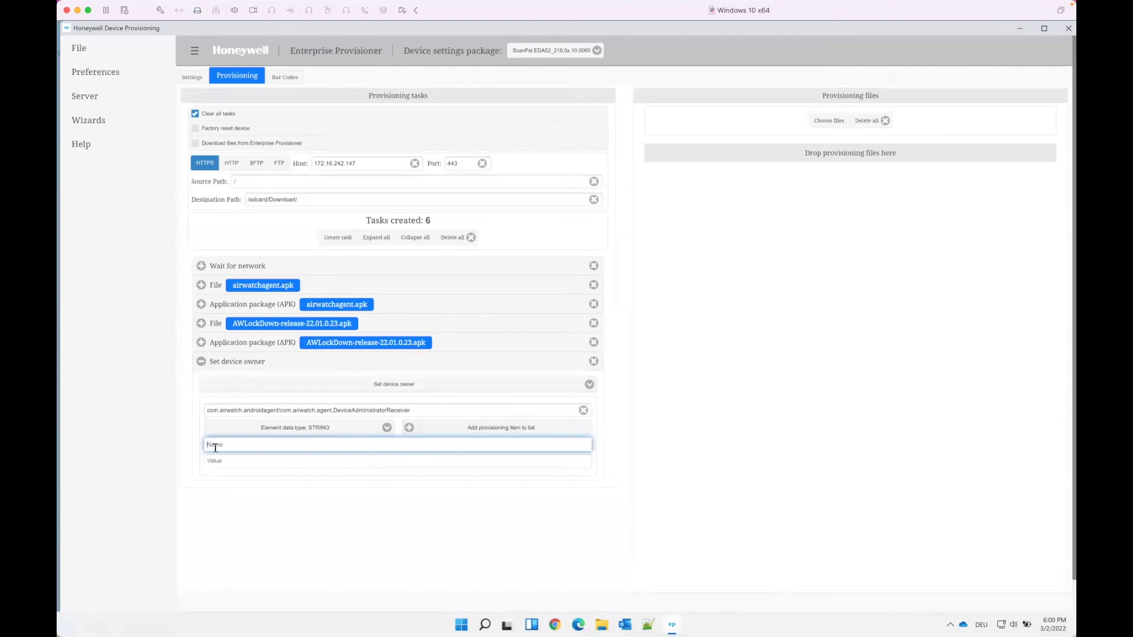
pyautogui.write('aerverurl')
pyautogui.click(223, 460)
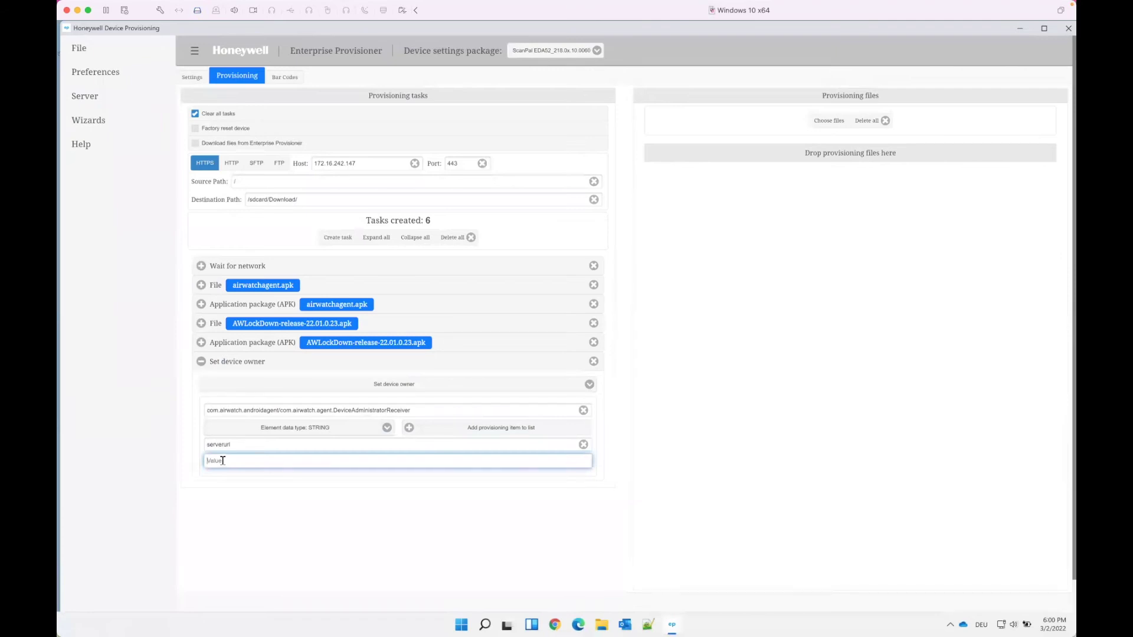
pyautogui.write('ds135.awmdm.com')
# Add the serverurl item, then a gid enrollment item carrying the group ID value
pyautogui.click(445, 435)
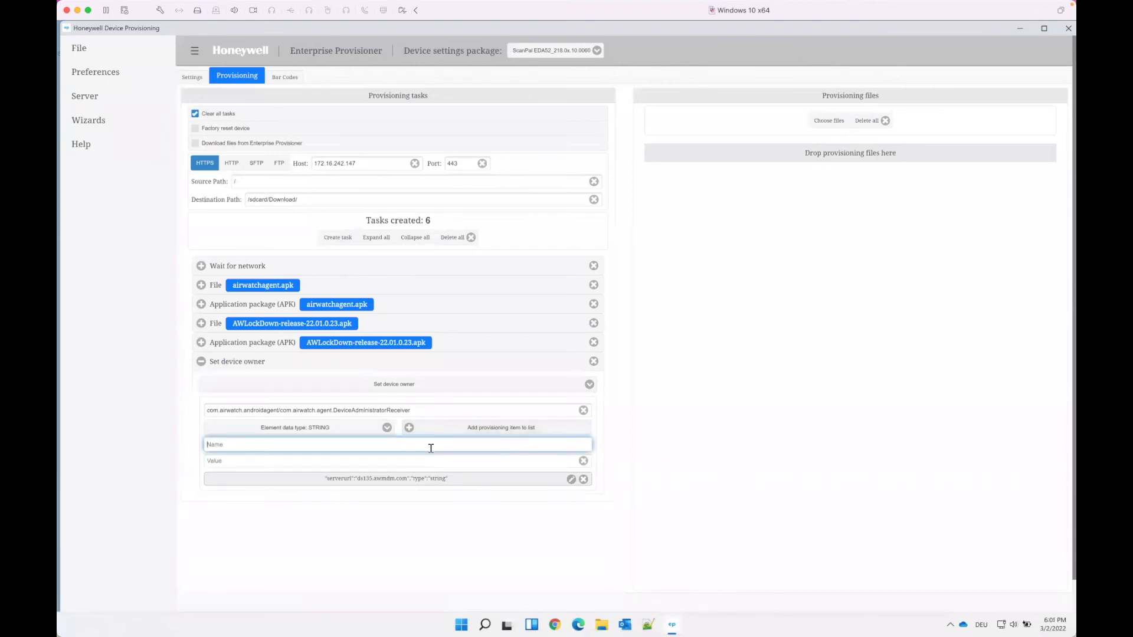
pyautogui.write('t')
pyautogui.press('Tab')
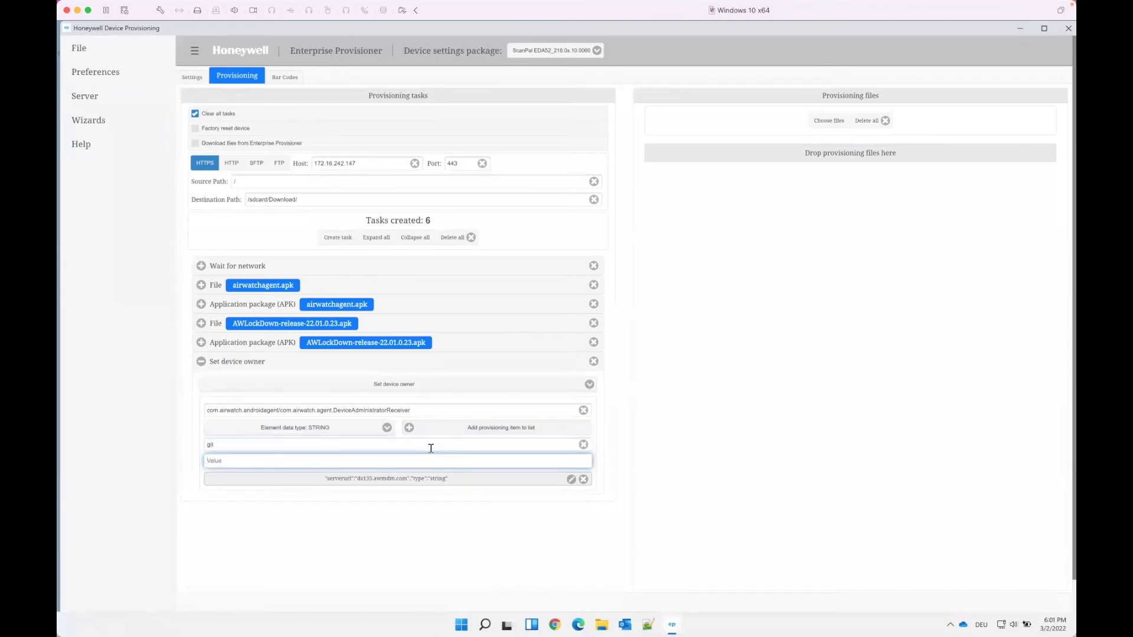
pyautogui.write('EUCpatrick')
pyautogui.click(433, 429)
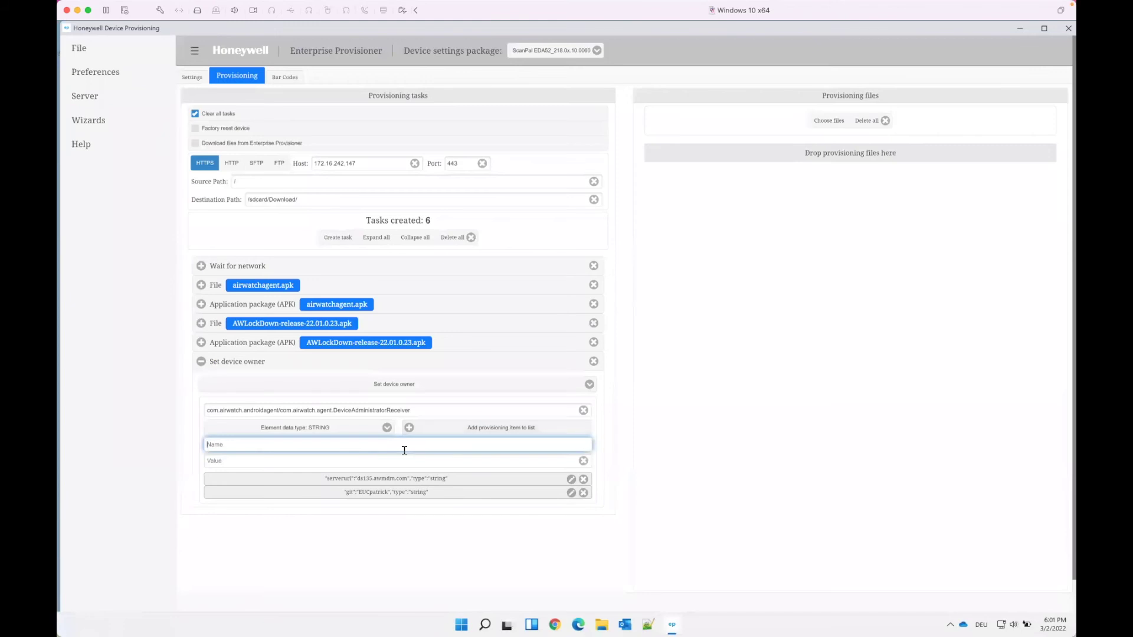
# Add a un enrollment item with the account username as its value
pyautogui.write('S')
pyautogui.press('BackSpace')
pyautogui.write('un')
pyautogui.press('Tab')
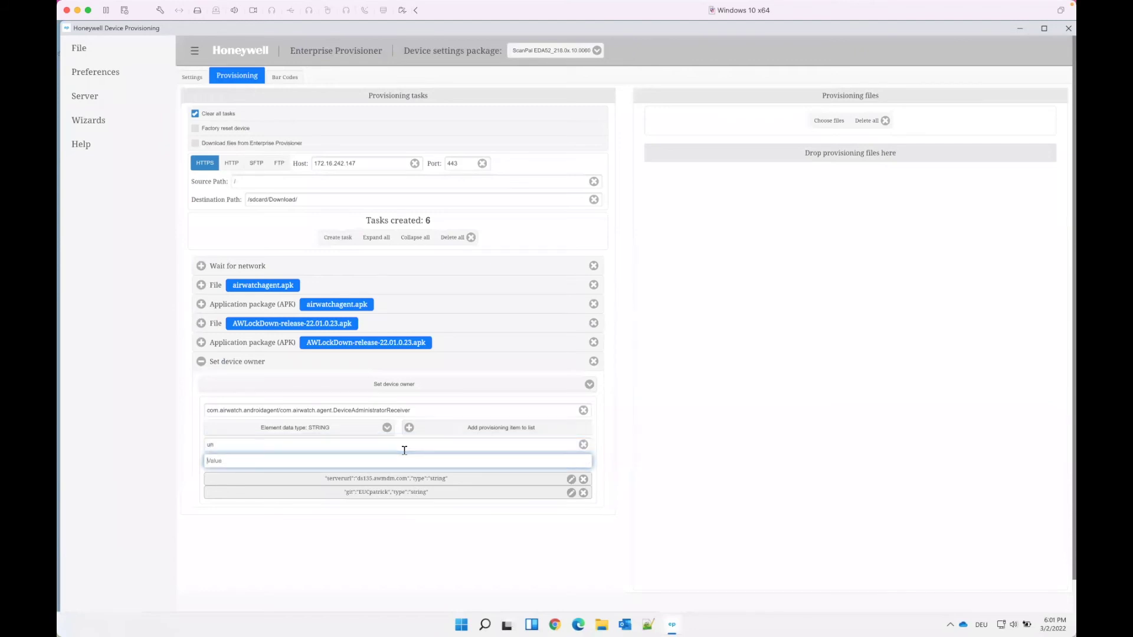
pyautogui.write('Stage')
pyautogui.click(475, 429)
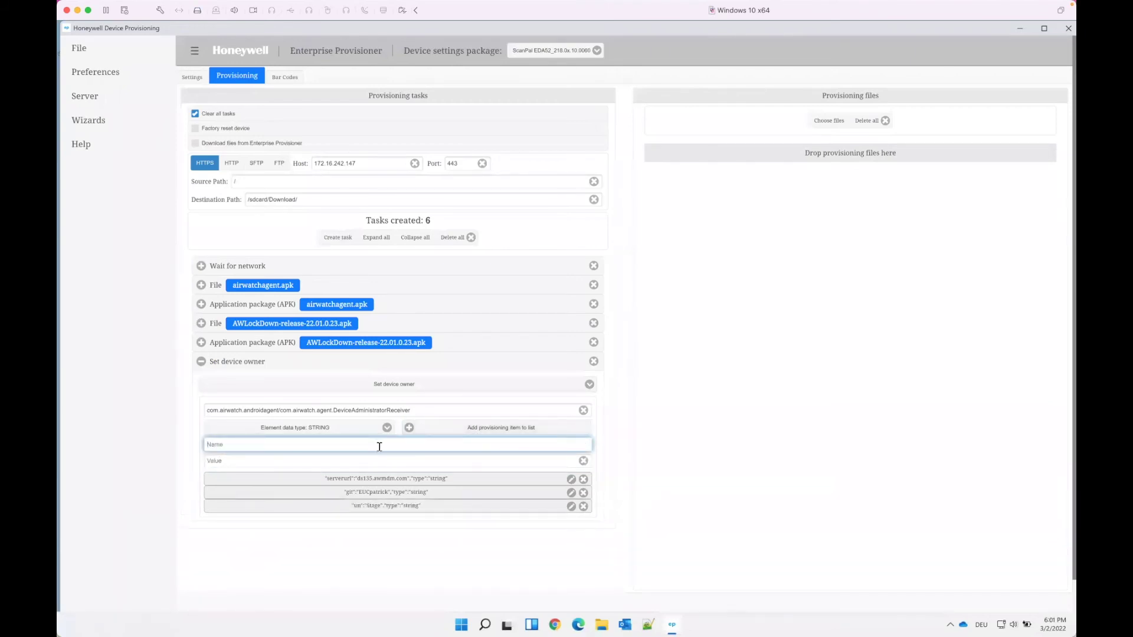
# Add a pw enrollment item holding the account password
pyautogui.write('pw')
pyautogui.click(371, 461)
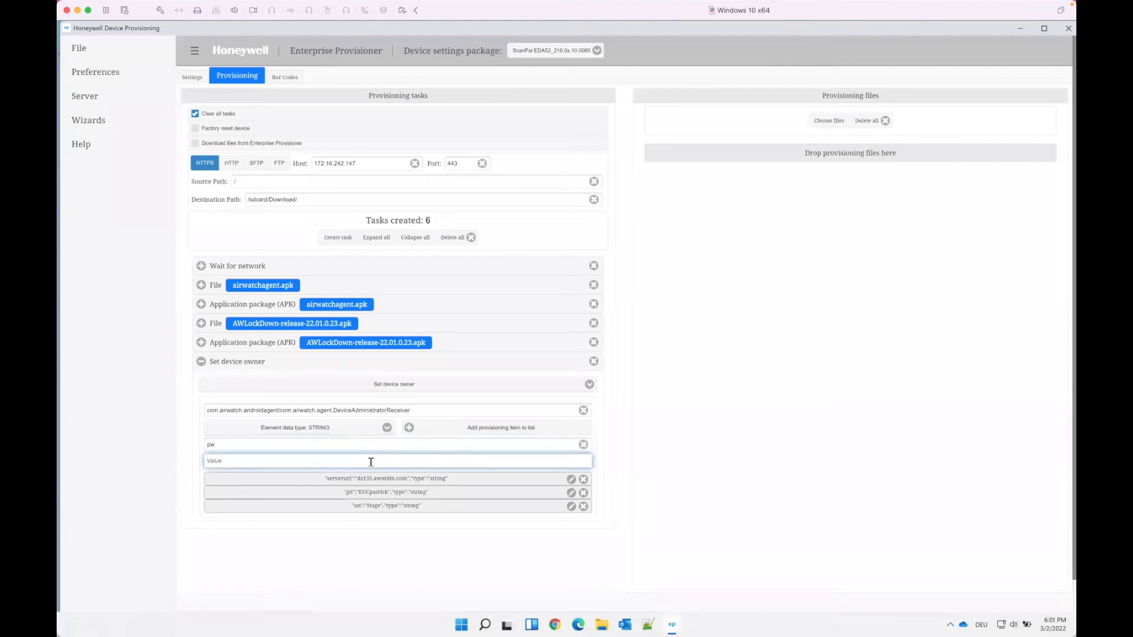
pyautogui.write('Password123!')
pyautogui.click(461, 429)
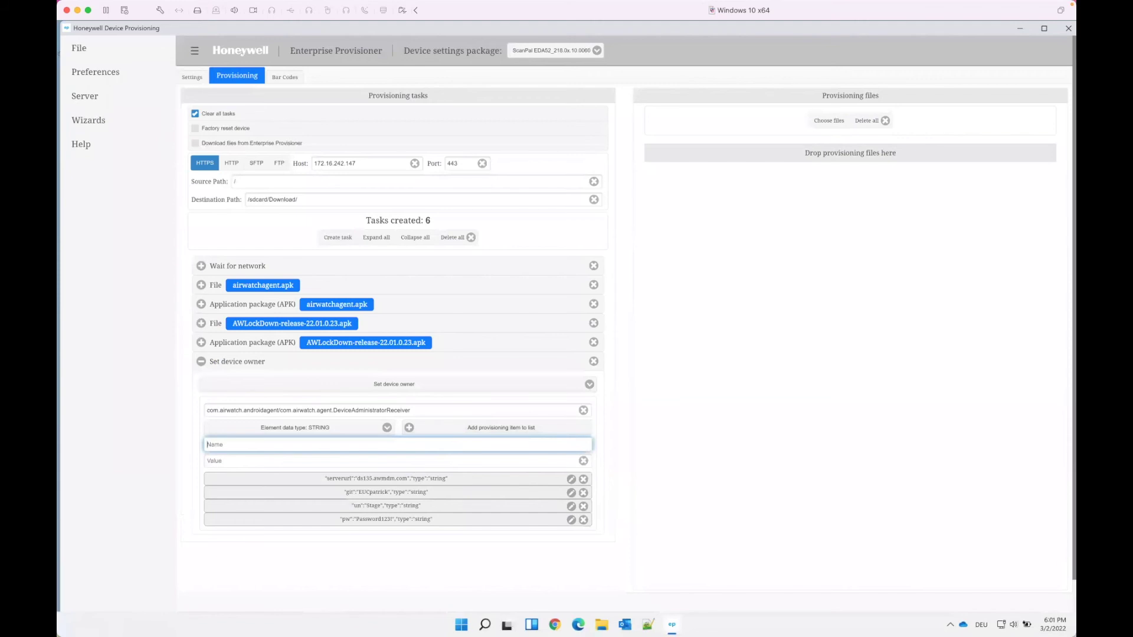
# Check the serverurl enrollment item, then collapse Set device owner so six task rows show
pyautogui.click(576, 462)
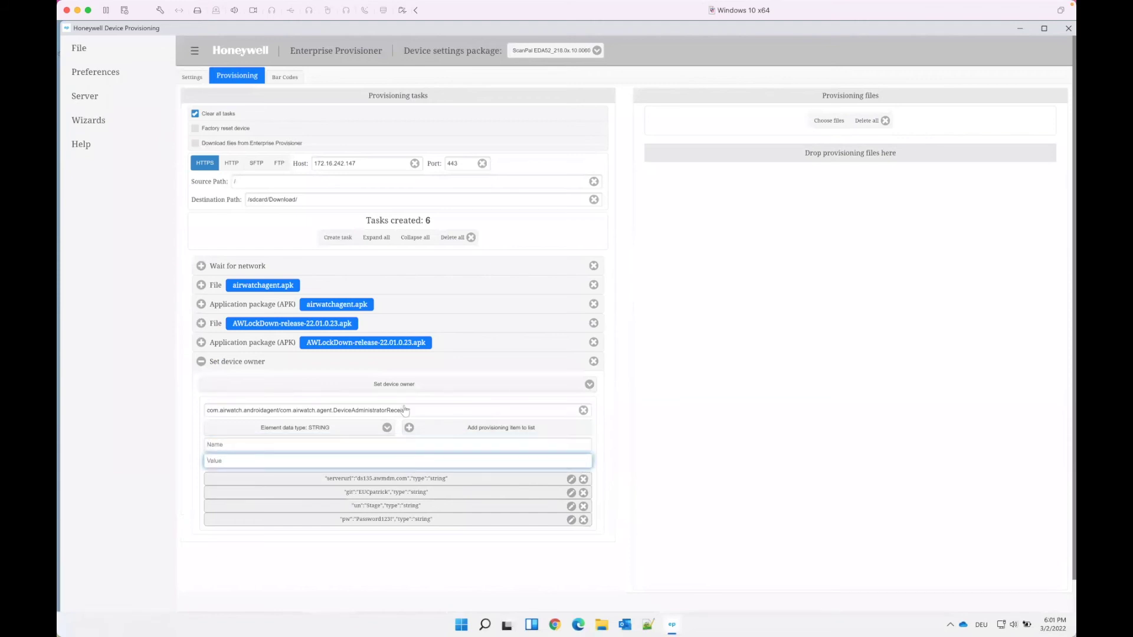
pyautogui.click(244, 363)
pyautogui.click(243, 364)
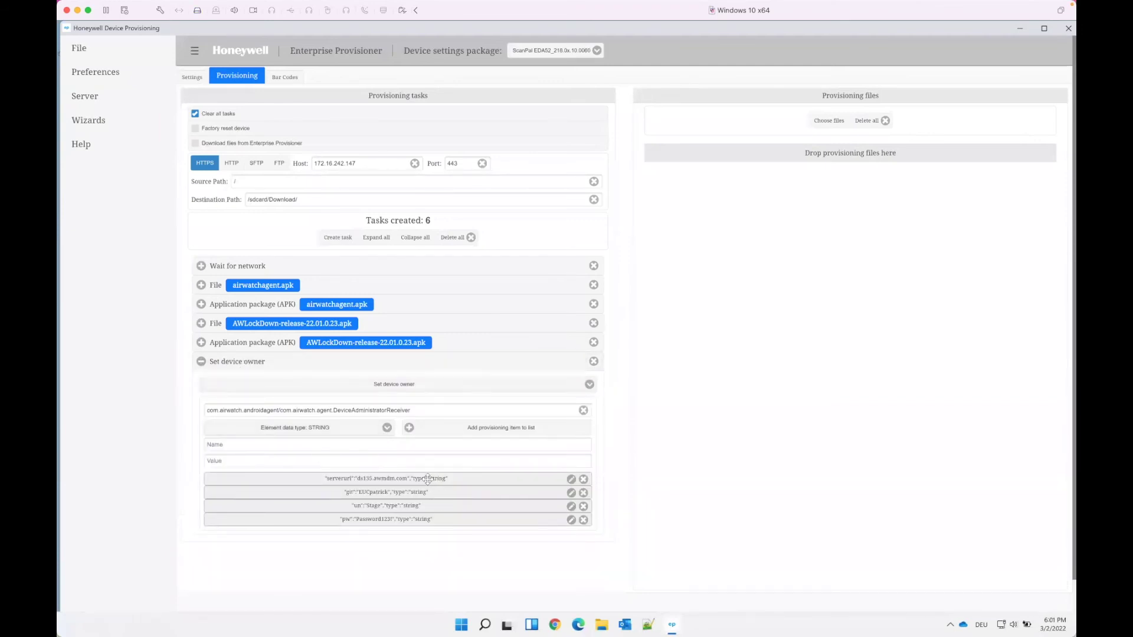
pyautogui.click(571, 479)
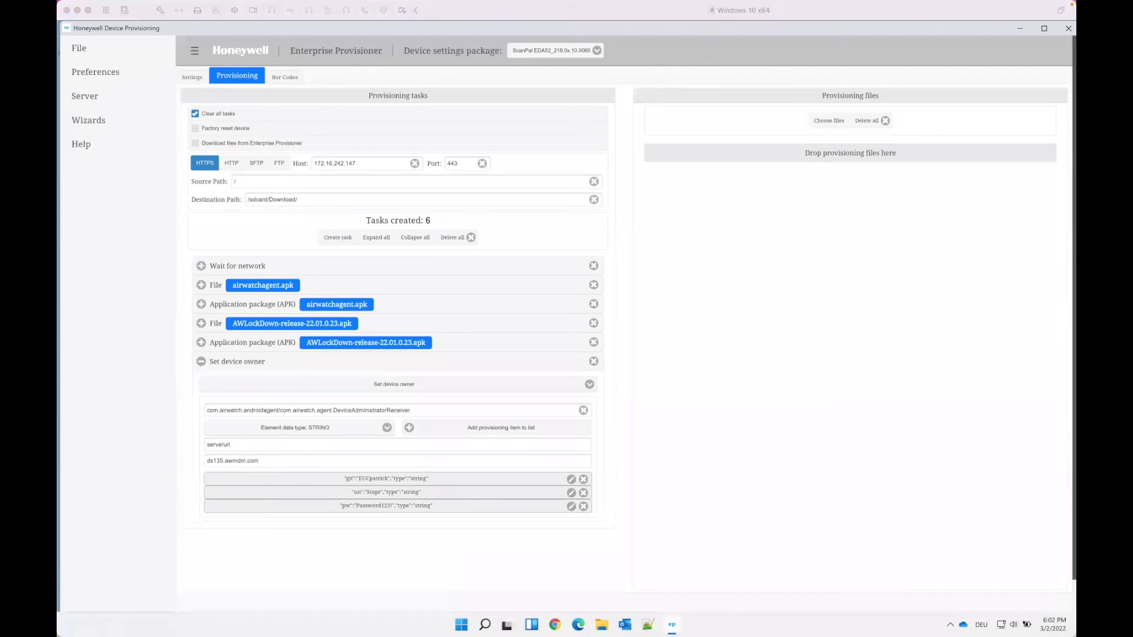
pyautogui.click(255, 367)
pyautogui.click(243, 363)
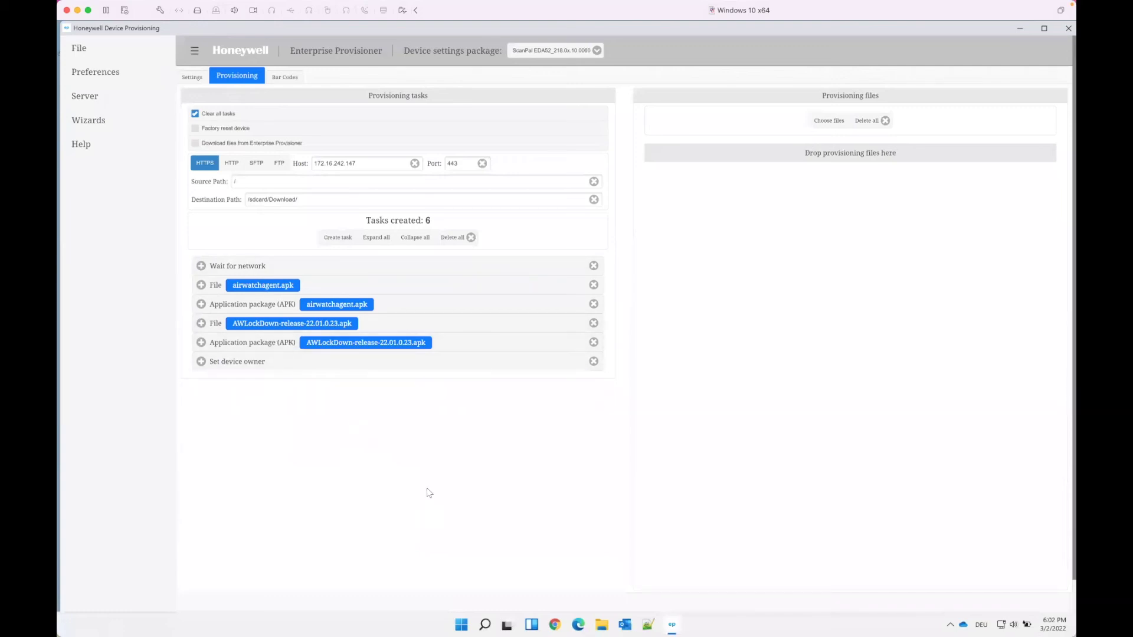
# Make the bar codes include Tasks and Device Config, limited to non-default fields
pyautogui.click(285, 78)
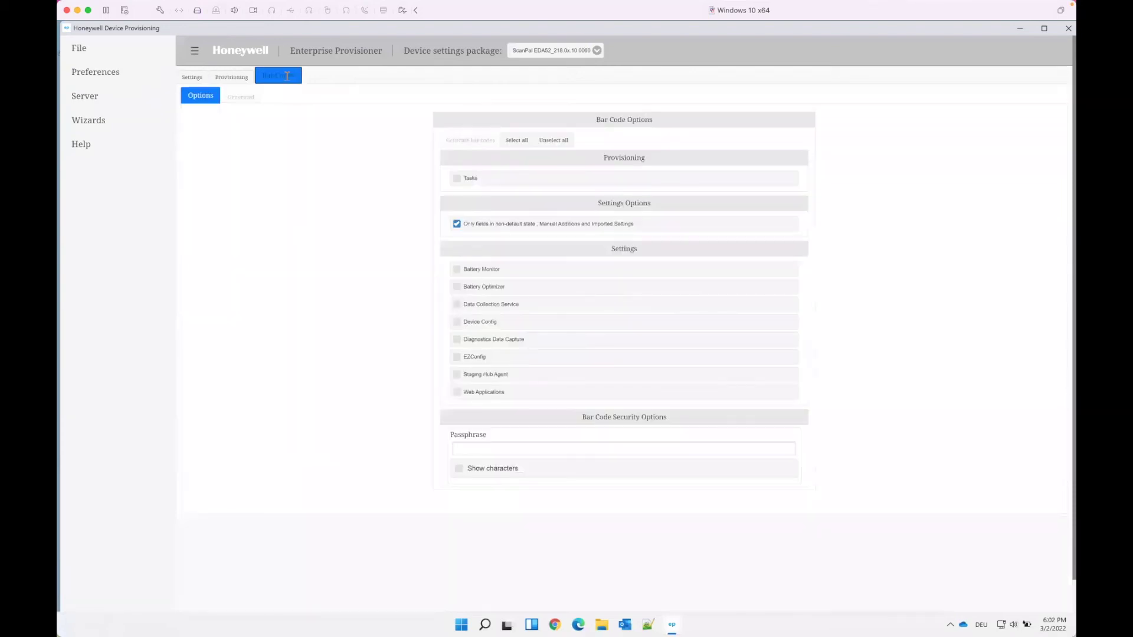
pyautogui.click(454, 182)
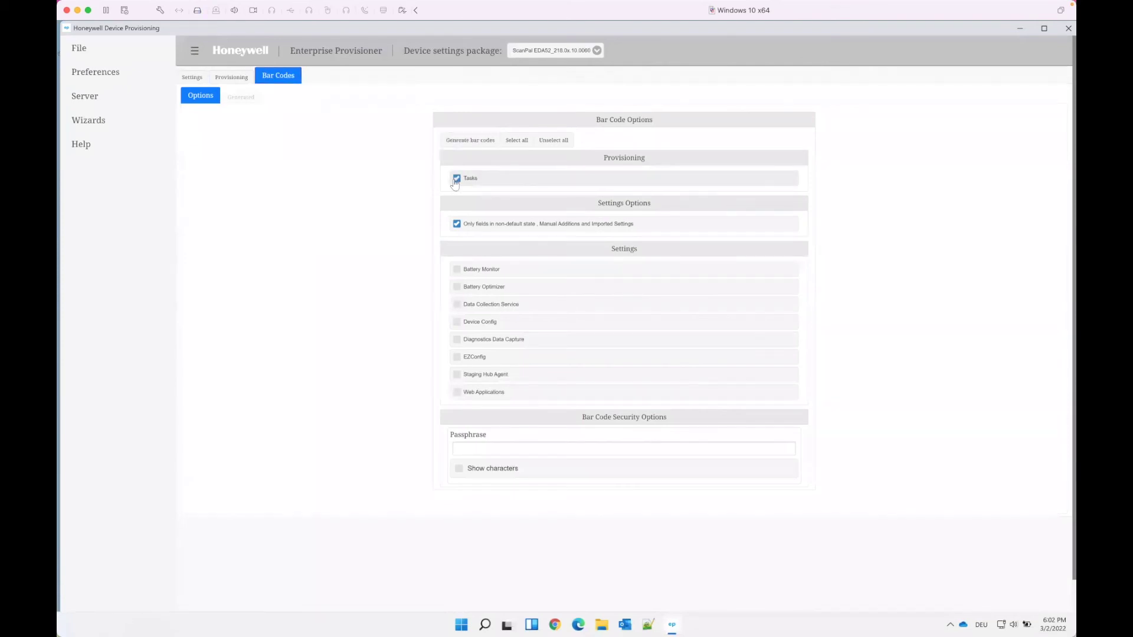
pyautogui.click(458, 327)
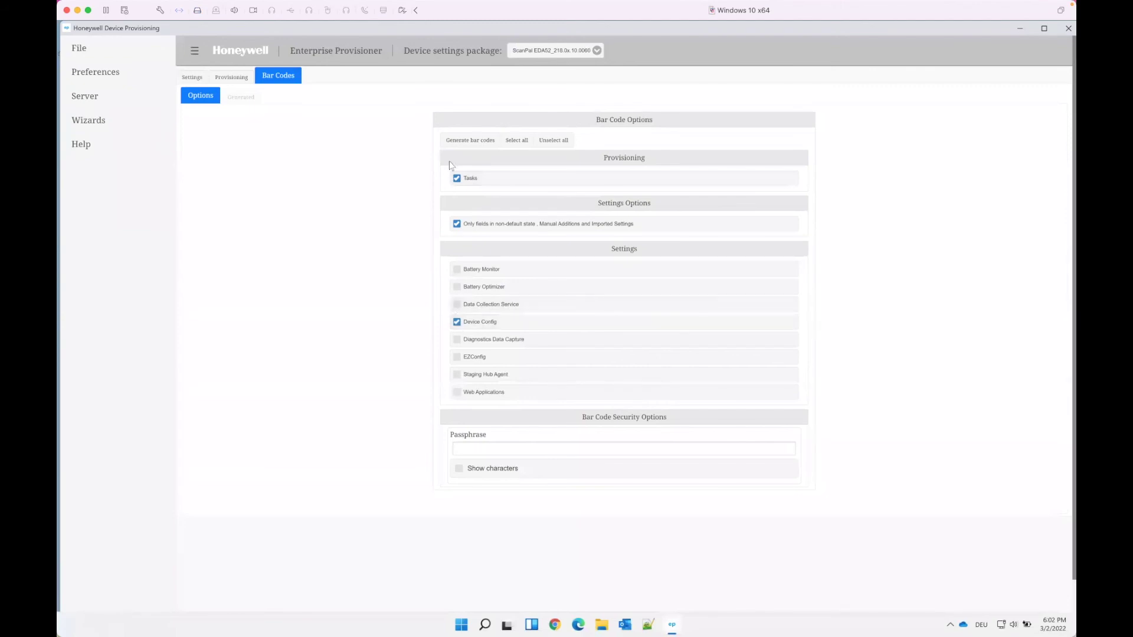
pyautogui.click(456, 225)
# Generate Bar Code 1 and show the File options for Export, Import and Restore Defaults
pyautogui.click(456, 143)
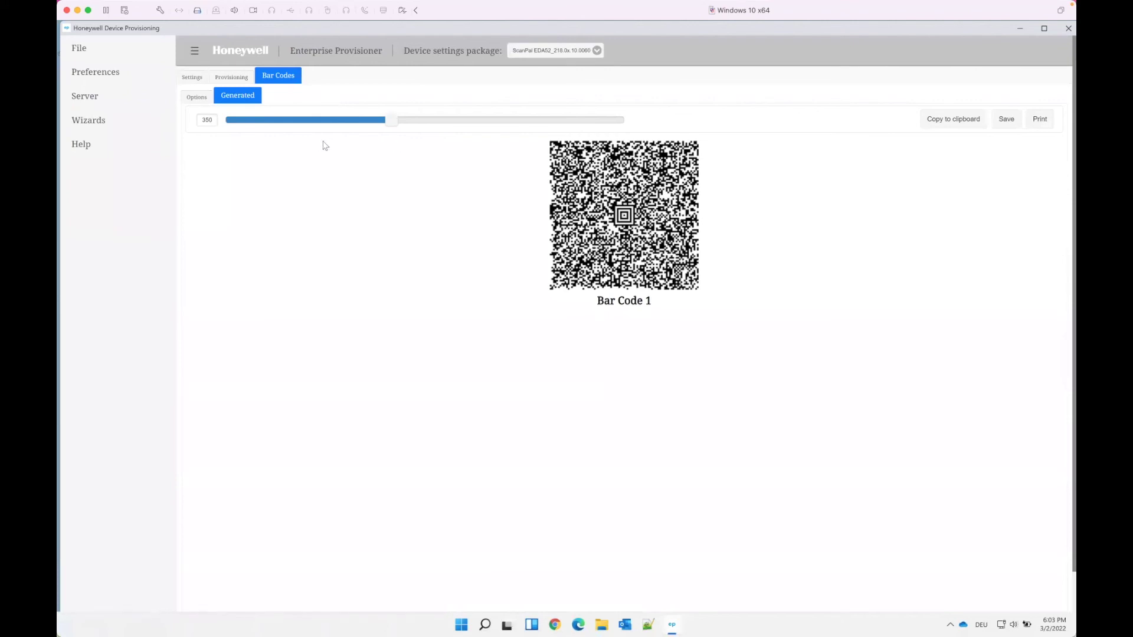
pyautogui.click(85, 48)
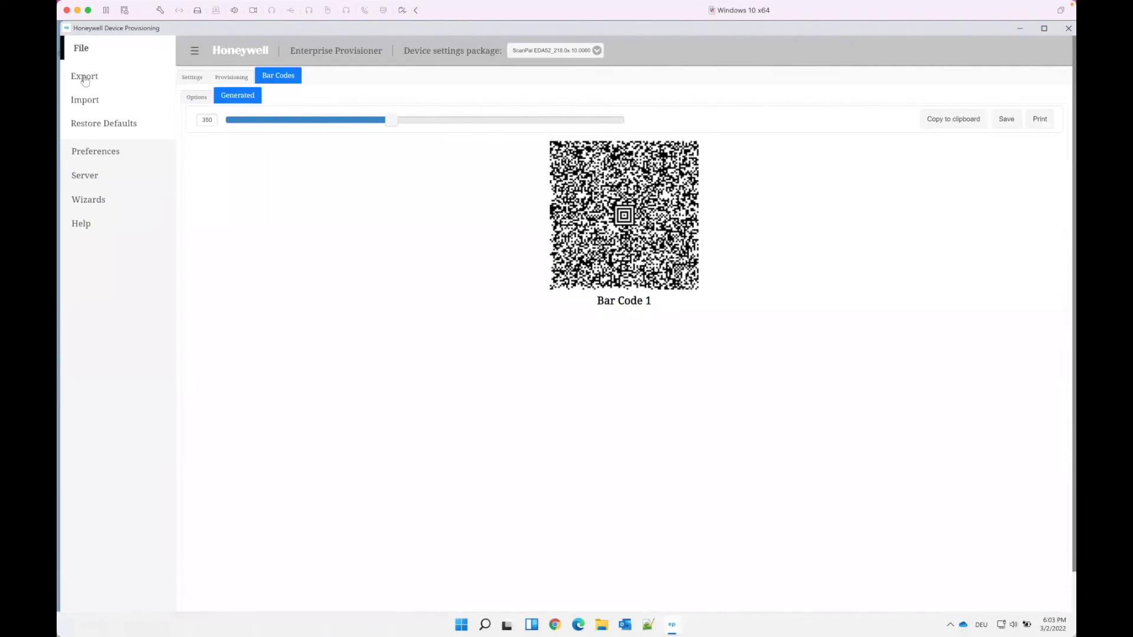
# Expand the airwatchagent.apk and AWLockDown APK download tasks, then return to Settings
pyautogui.click(227, 77)
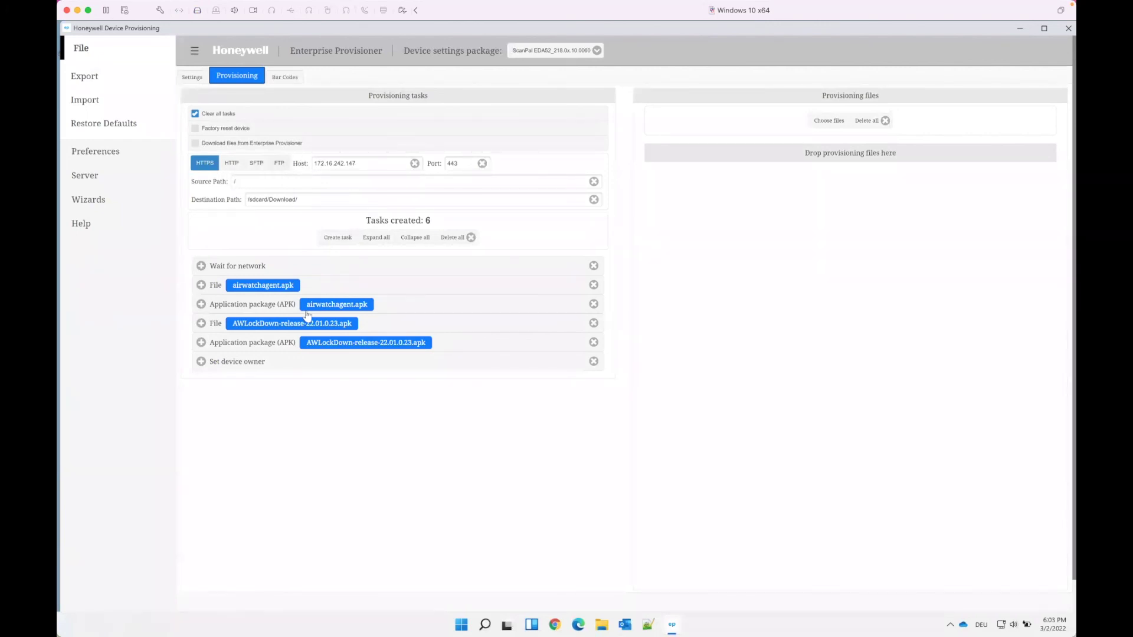
pyautogui.click(304, 289)
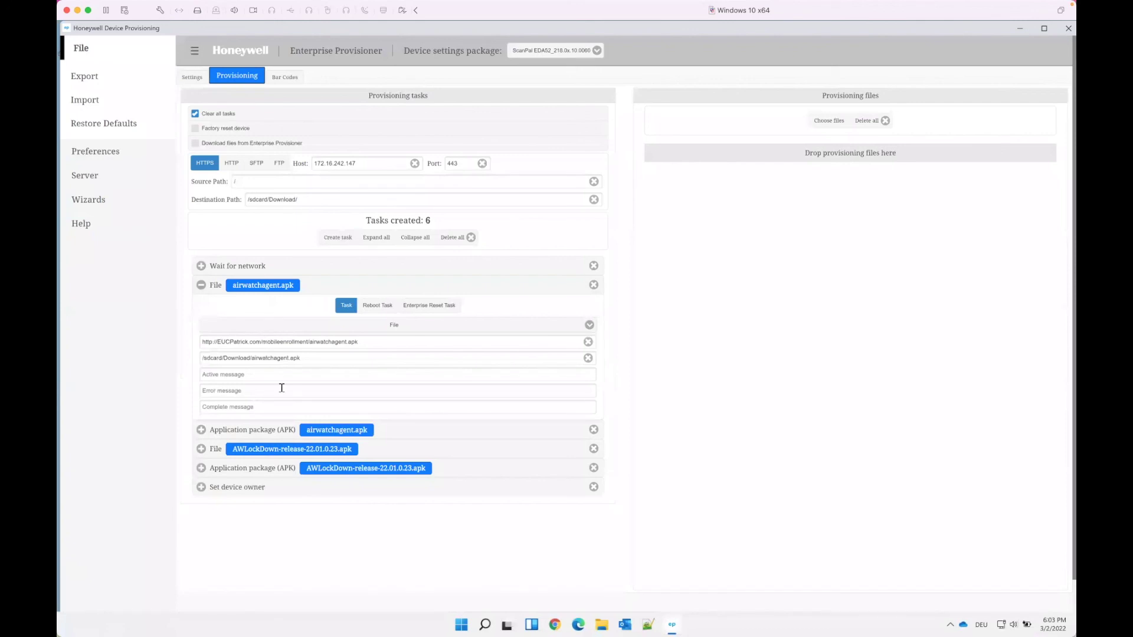
pyautogui.click(372, 451)
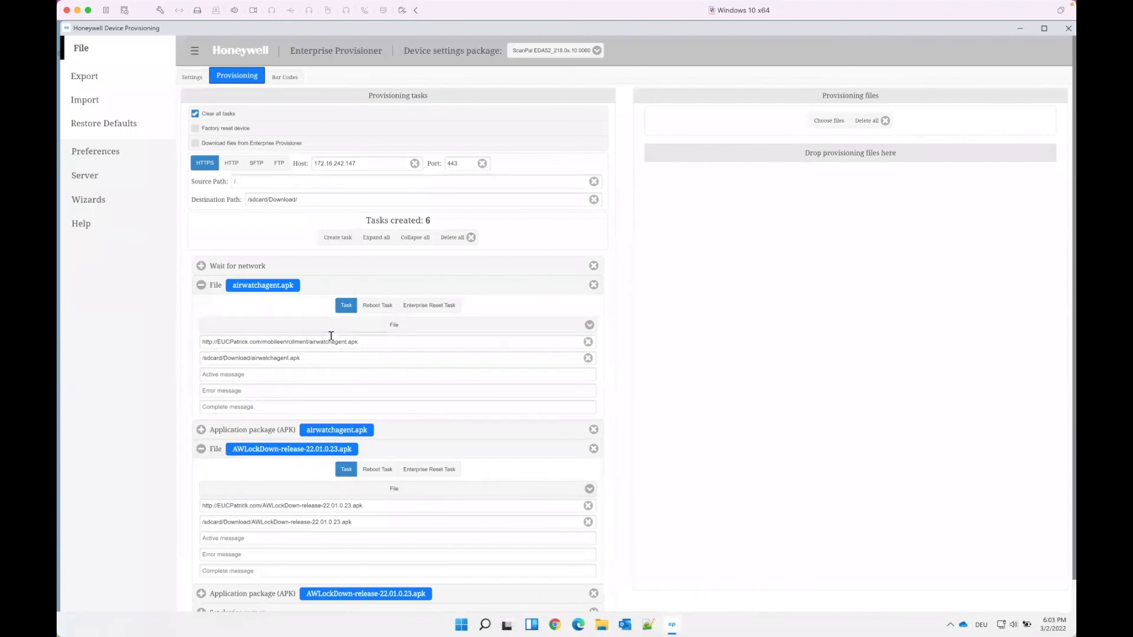
pyautogui.click(241, 79)
# Set Bluetooth enabled to Disable under Wireless and Networks in Device Config
pyautogui.click(188, 76)
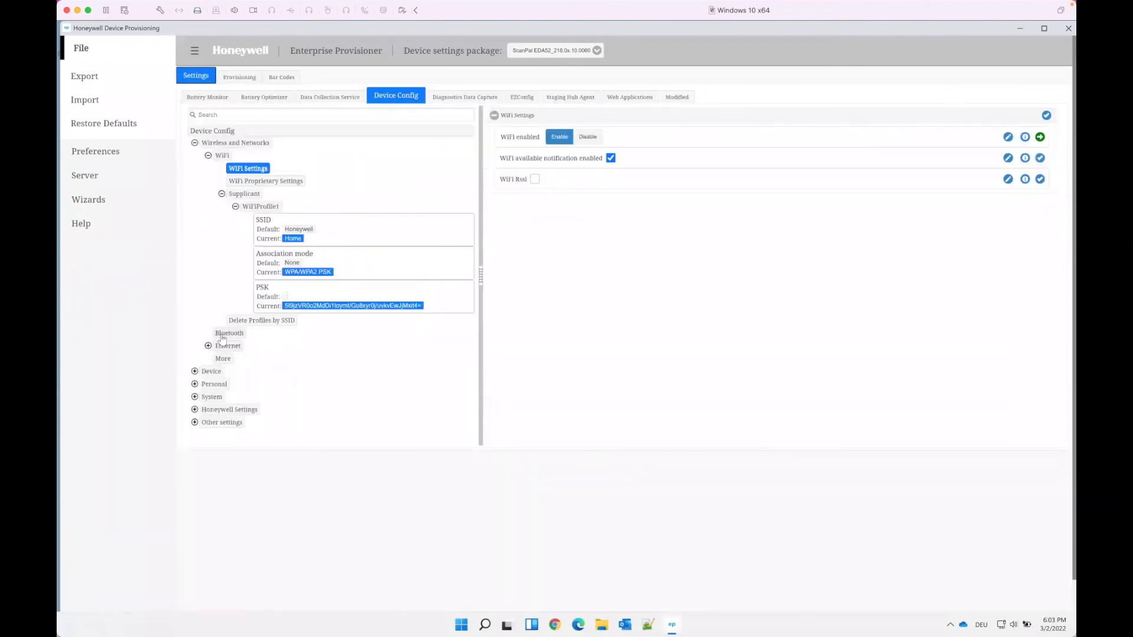
pyautogui.click(224, 334)
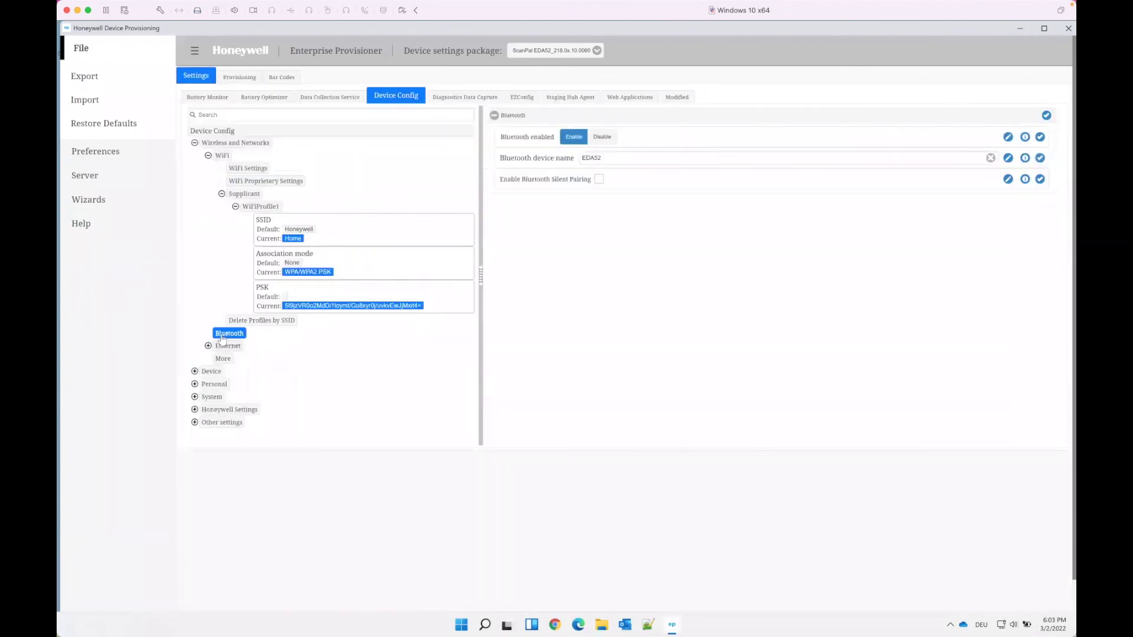
pyautogui.click(605, 138)
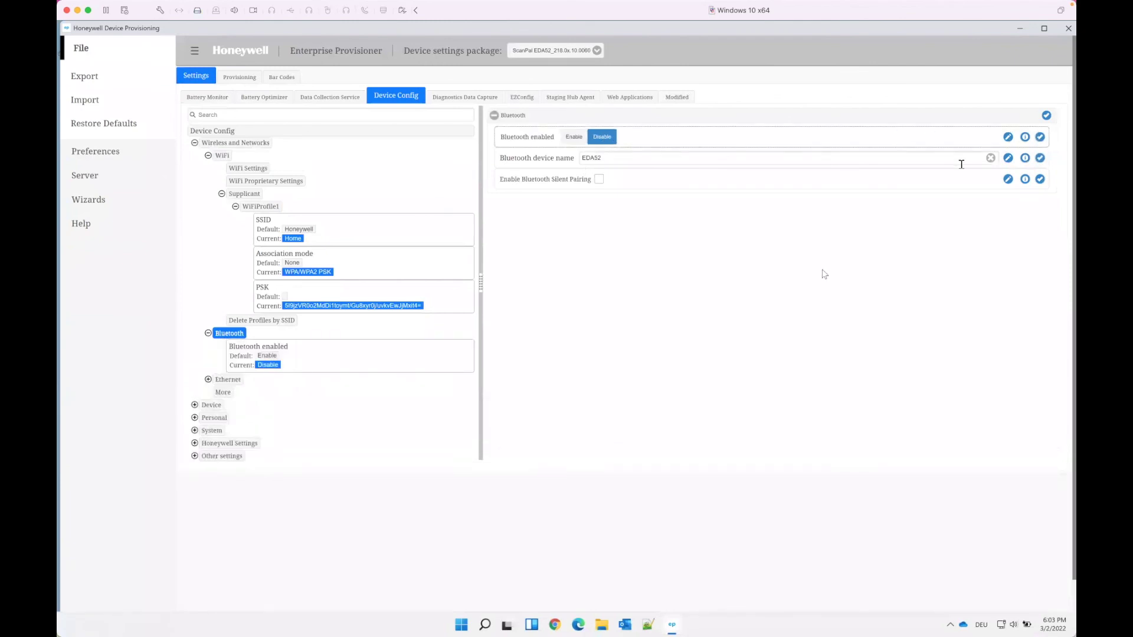
# Regenerate the bar codes so they include the Bluetooth change
pyautogui.click(269, 79)
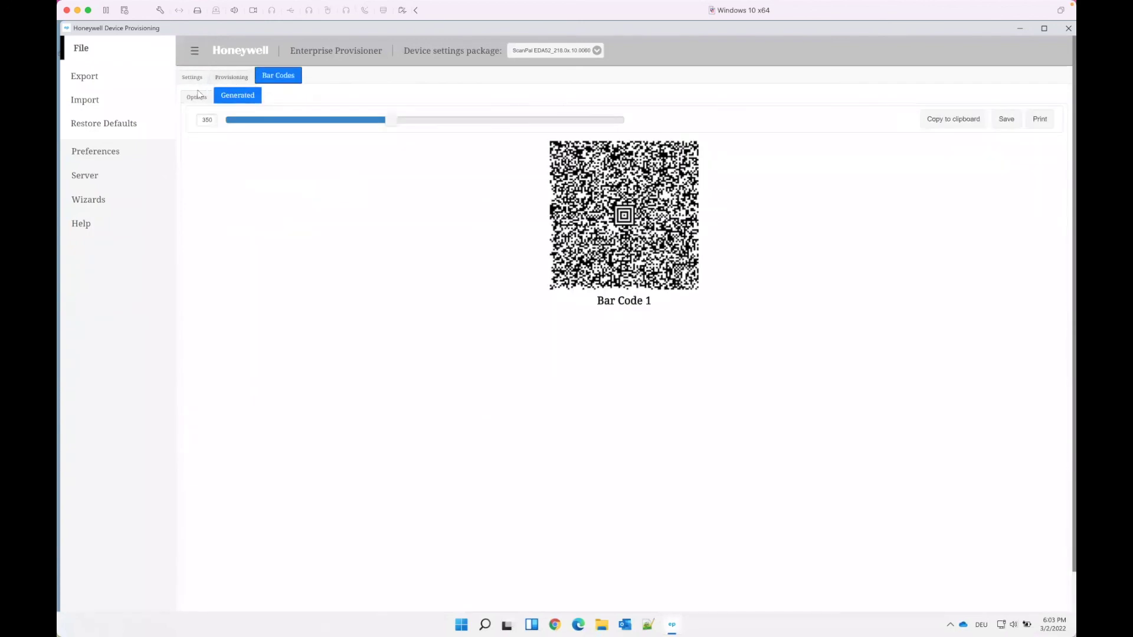
pyautogui.click(198, 97)
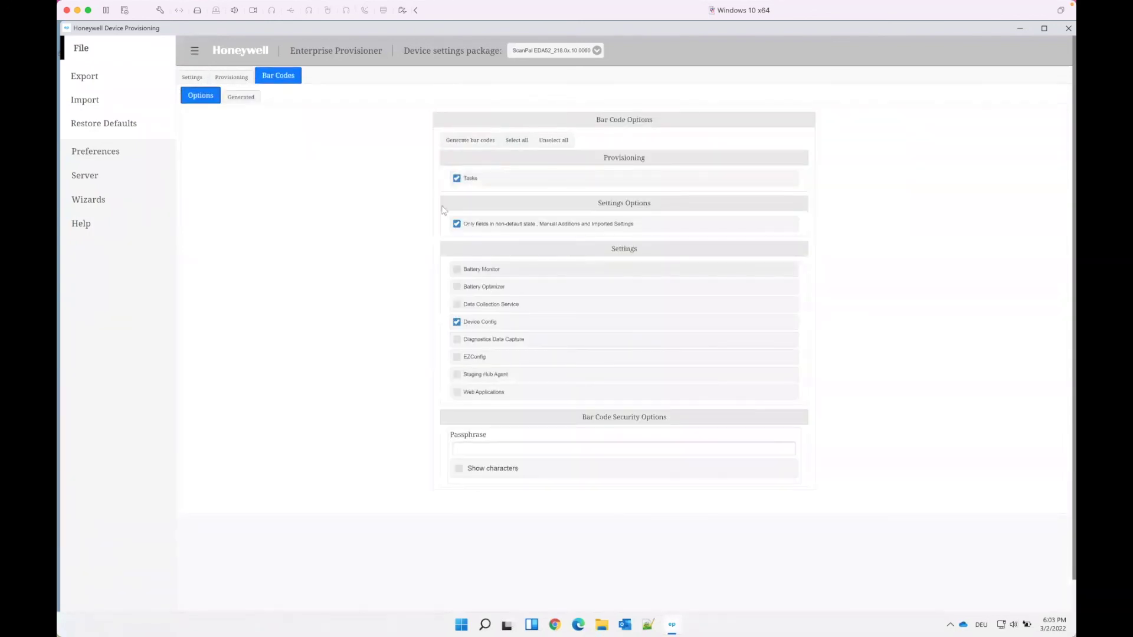
pyautogui.click(474, 141)
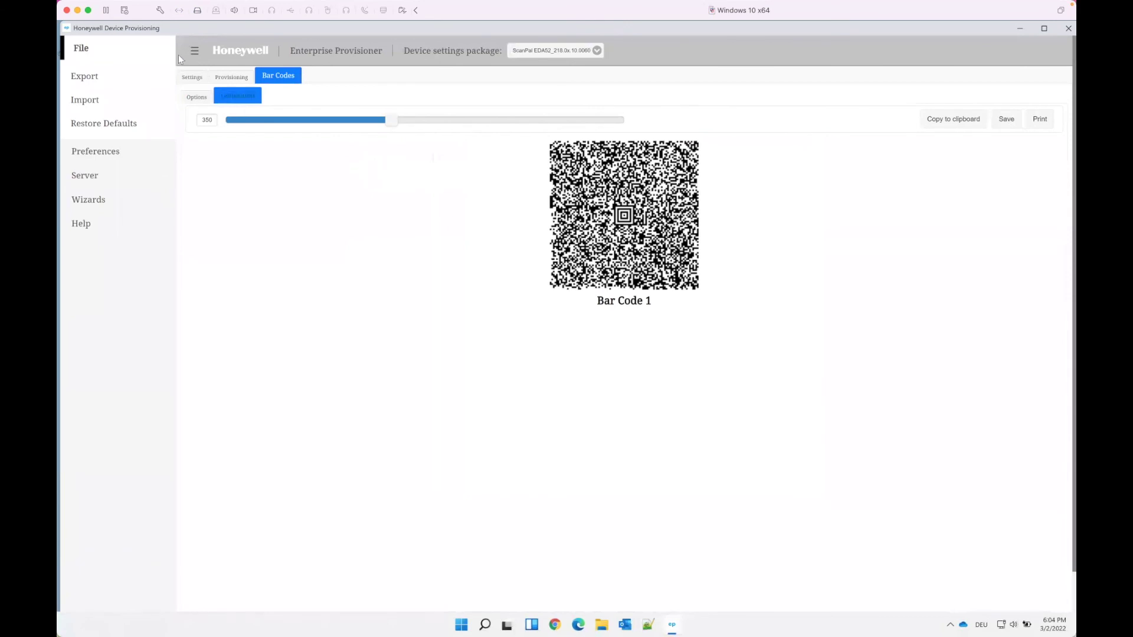
# Untick Only fields in non-default state and regenerate the bar codes, giving four codes
pyautogui.click(196, 97)
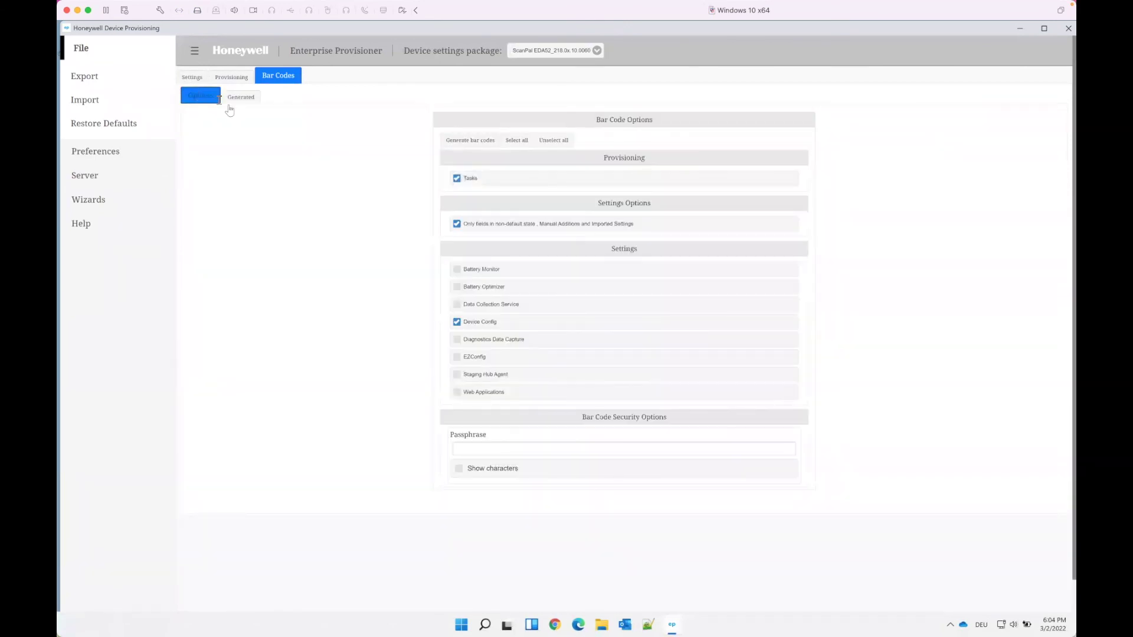
pyautogui.click(457, 225)
pyautogui.click(462, 142)
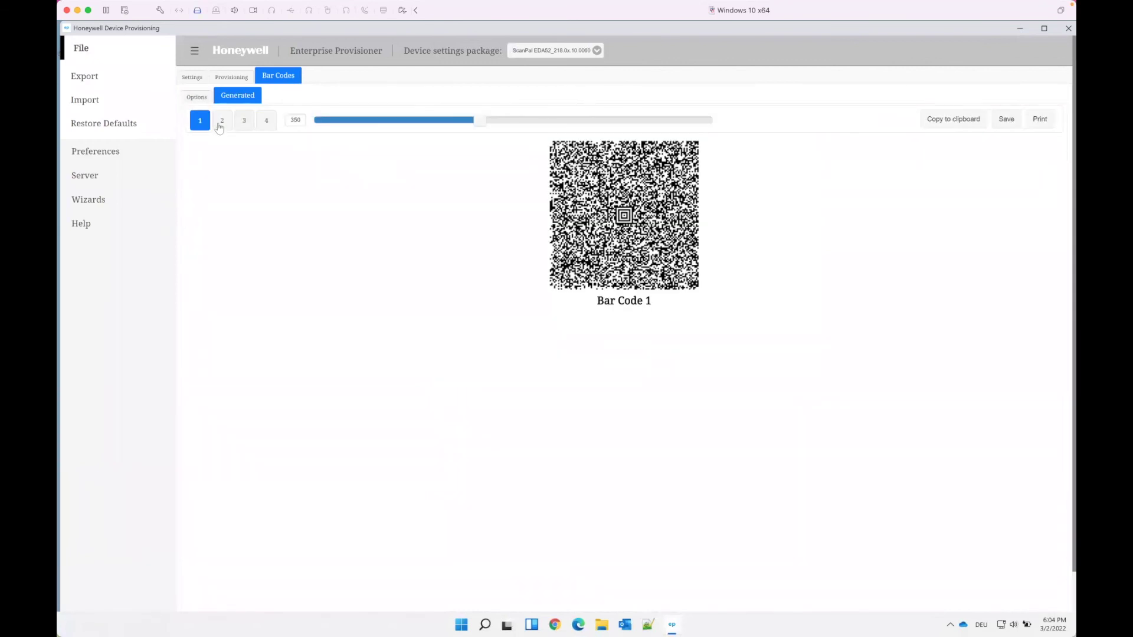
# Page through Bar Codes 2 and 3 to Bar Code 4
pyautogui.click(228, 124)
pyautogui.click(244, 122)
pyautogui.click(266, 123)
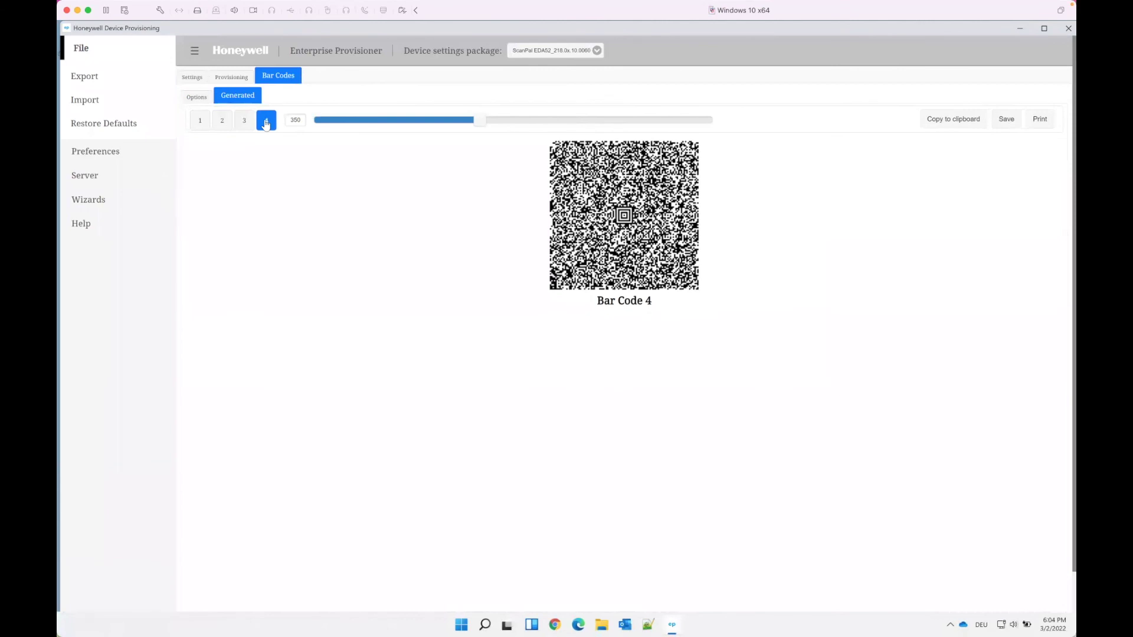